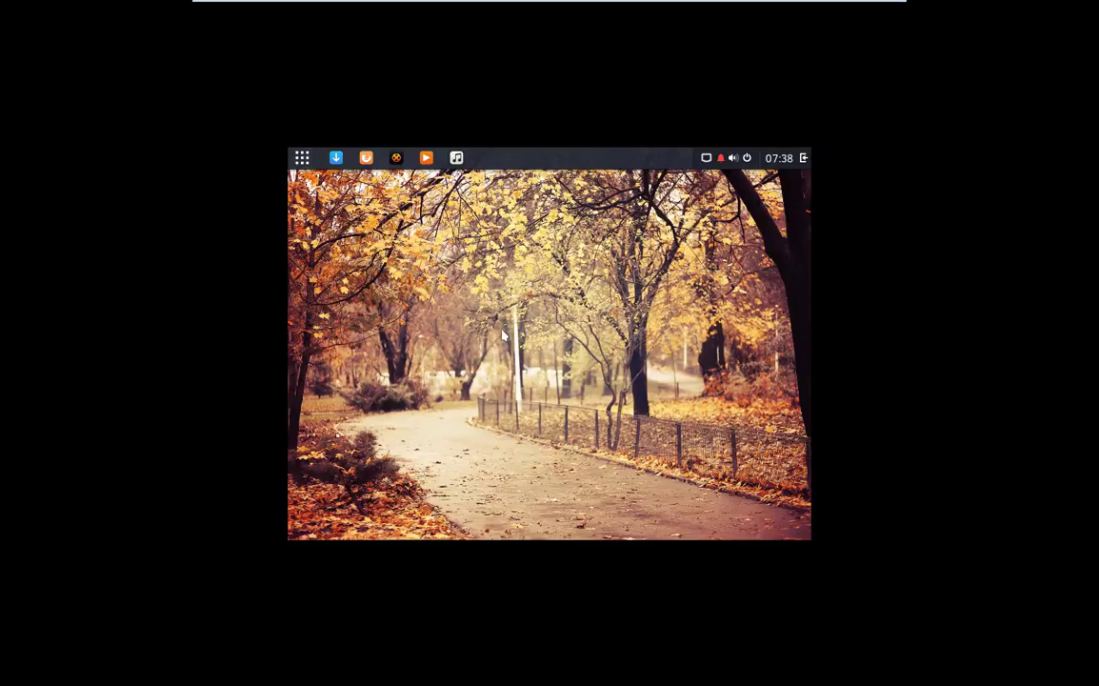
Open the Raven side panel and drag the volume slider down to about 45%.
{"action": "left_click", "coordinate": [803, 160]}
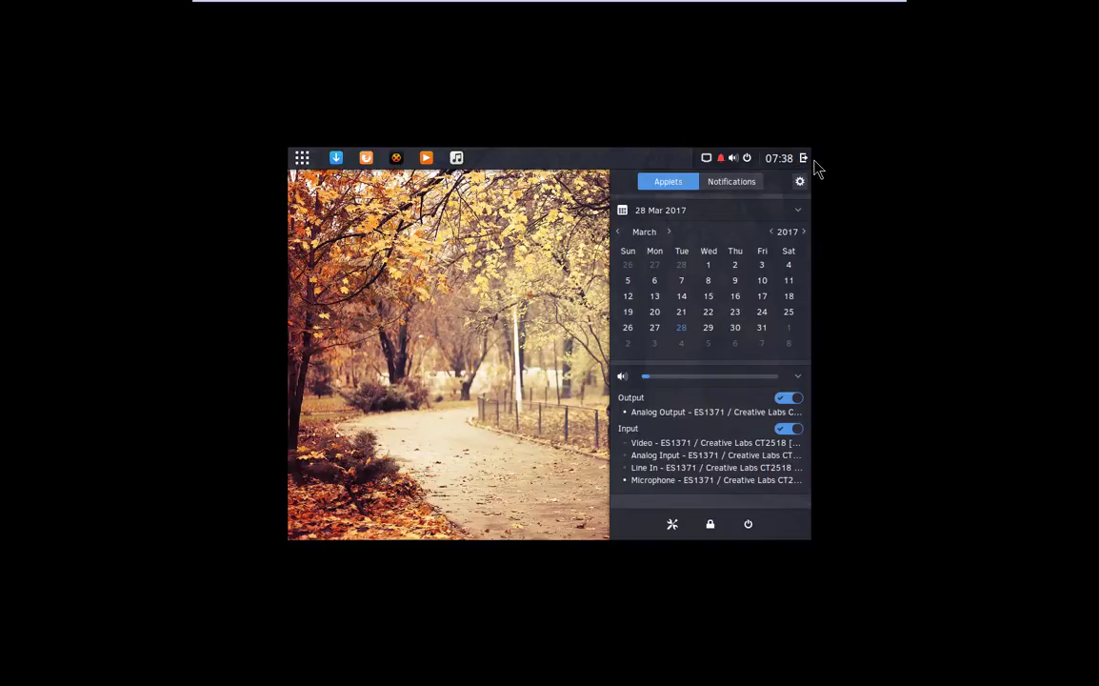
{"action": "left_click", "coordinate": [803, 159]}
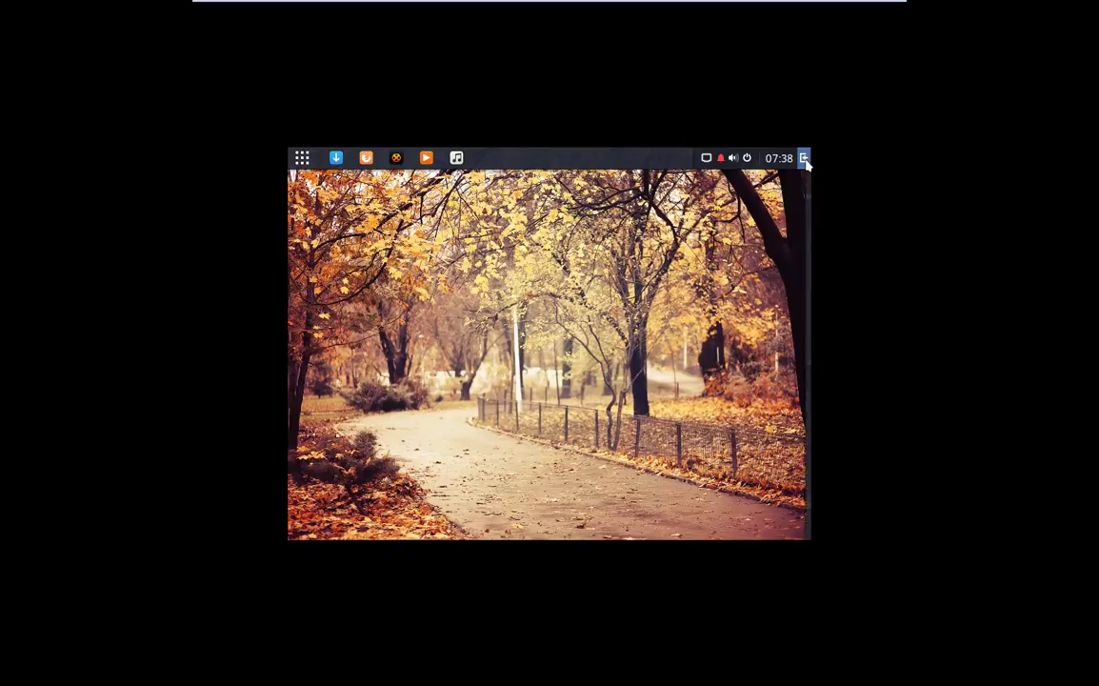
{"action": "left_click", "coordinate": [804, 159]}
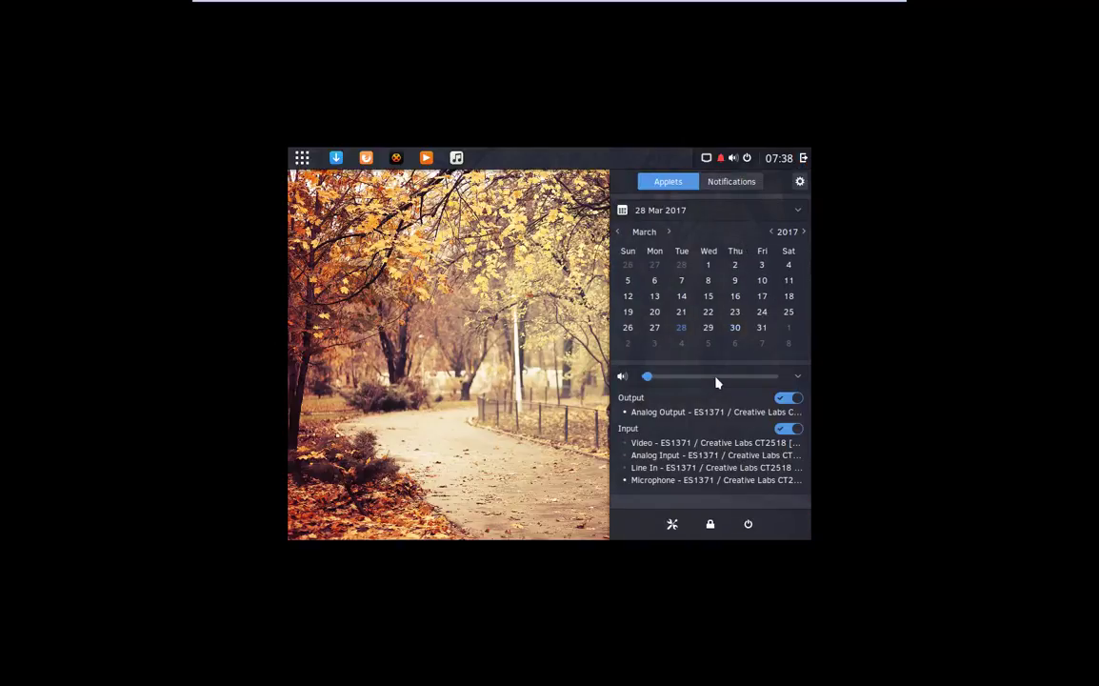
{"action": "scroll", "coordinate": [717, 382], "scroll_direction": "down", "scroll_amount": 1}
{"action": "mouse_move", "coordinate": [643, 383]}
{"action": "left_click_drag", "start_coordinate": [651, 380], "coordinate": [611, 380]}
Show the notifications list, then open Budgie Settings and switch on Dark theme.
{"action": "left_click", "coordinate": [711, 182]}
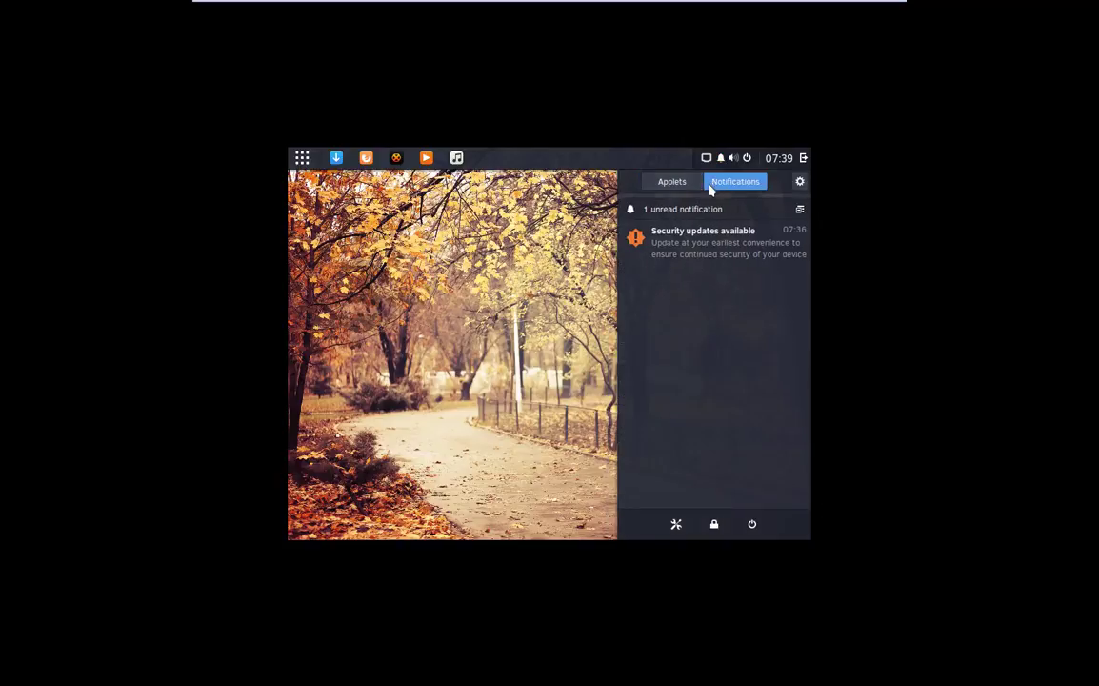
{"action": "left_click", "coordinate": [800, 181]}
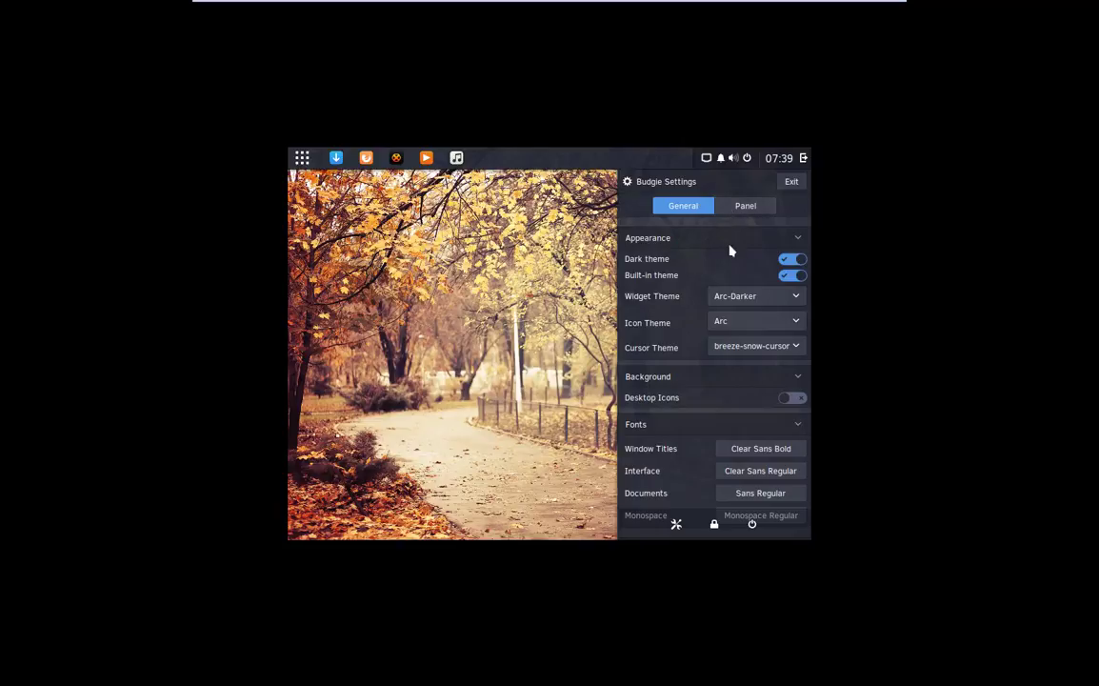
{"action": "left_click", "coordinate": [787, 260]}
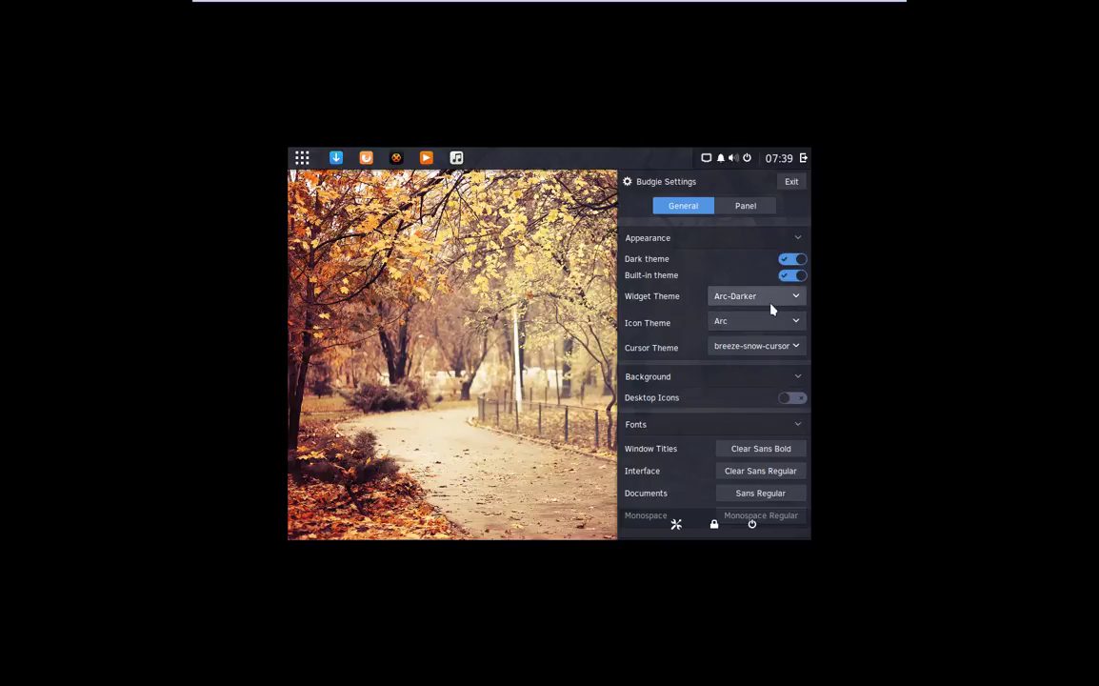
Toggle Desktop Icons on and back off, hiding the Home, VMware Tools and Trash icons.
{"action": "left_click", "coordinate": [790, 398]}
{"action": "left_click", "coordinate": [790, 400]}
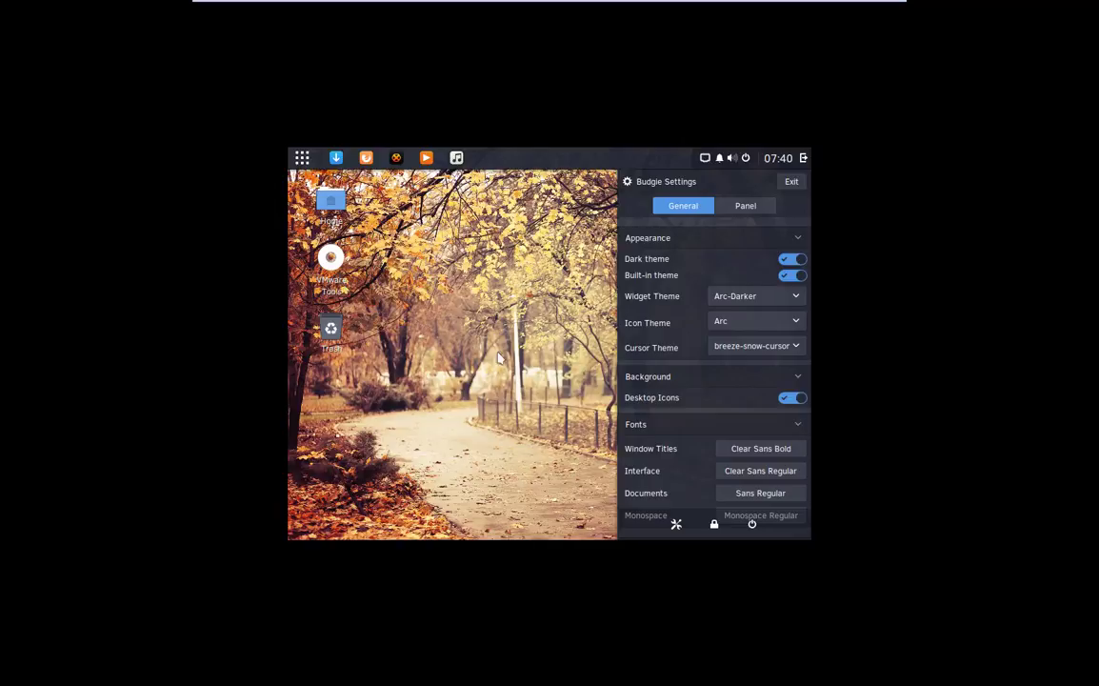
{"action": "left_click", "coordinate": [790, 399]}
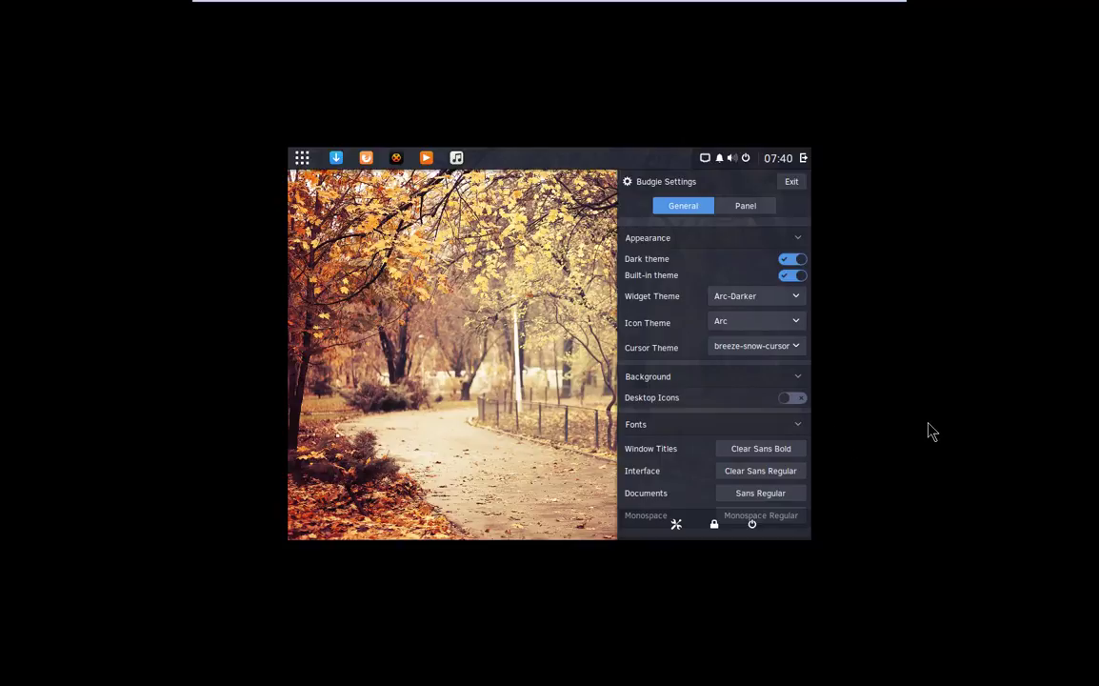
Collapse the Fonts section and expand it again.
{"action": "left_click", "coordinate": [796, 425]}
{"action": "left_click", "coordinate": [796, 424]}
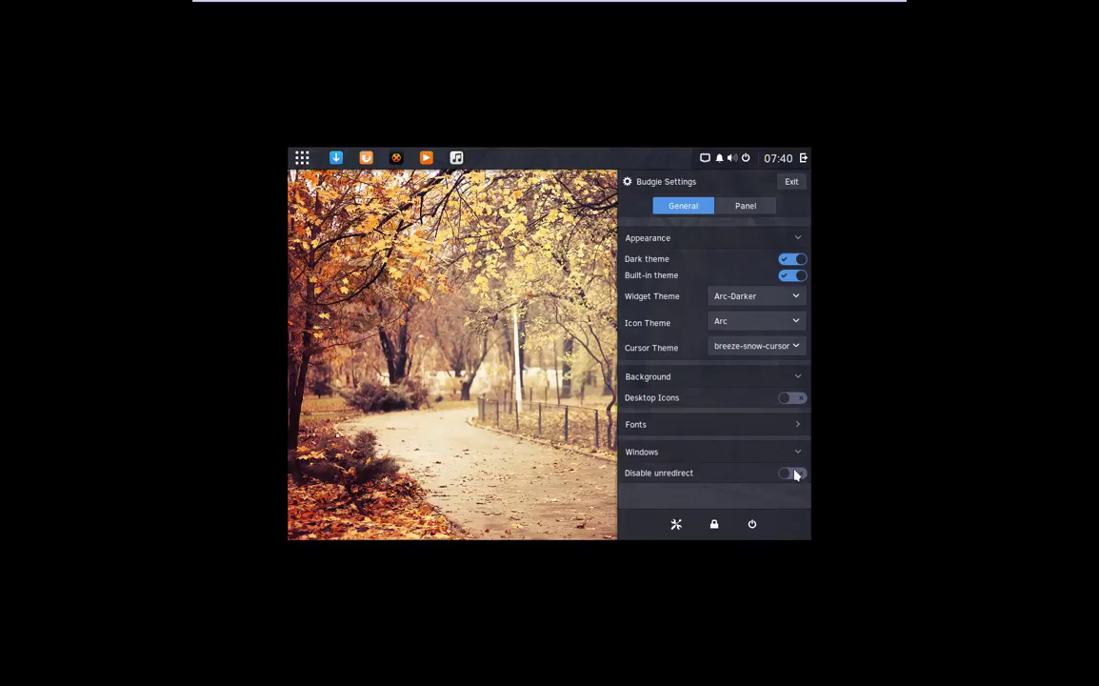
{"action": "left_click", "coordinate": [799, 426]}
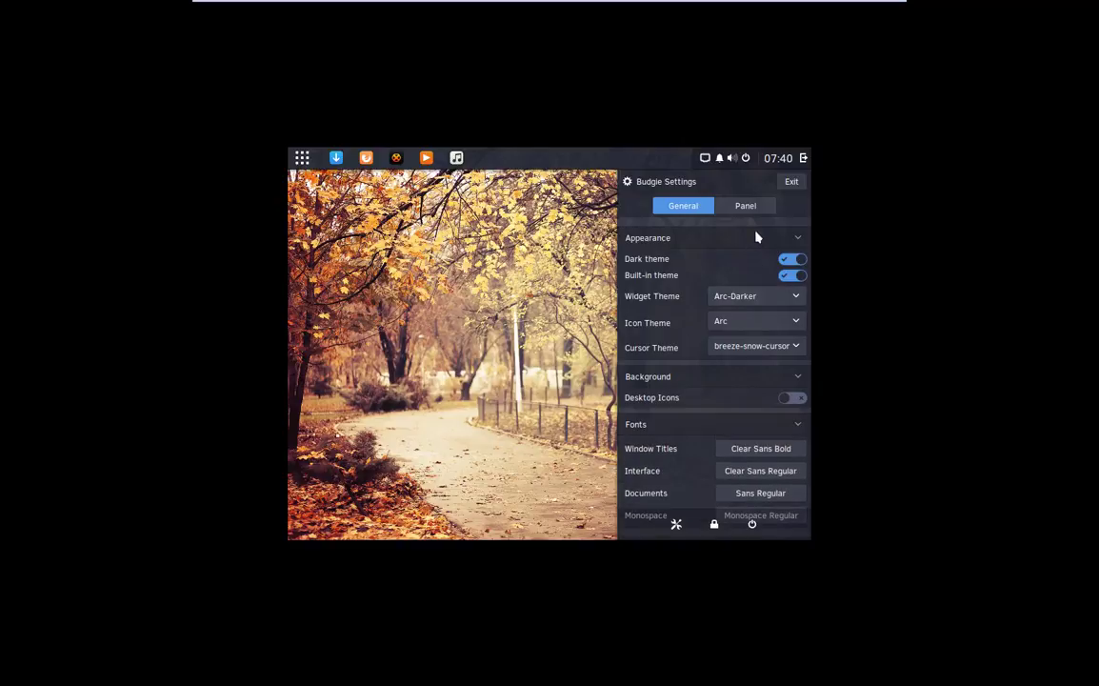
In the Panel settings, change the panel Position from Top to Bottom.
{"action": "left_click", "coordinate": [736, 205]}
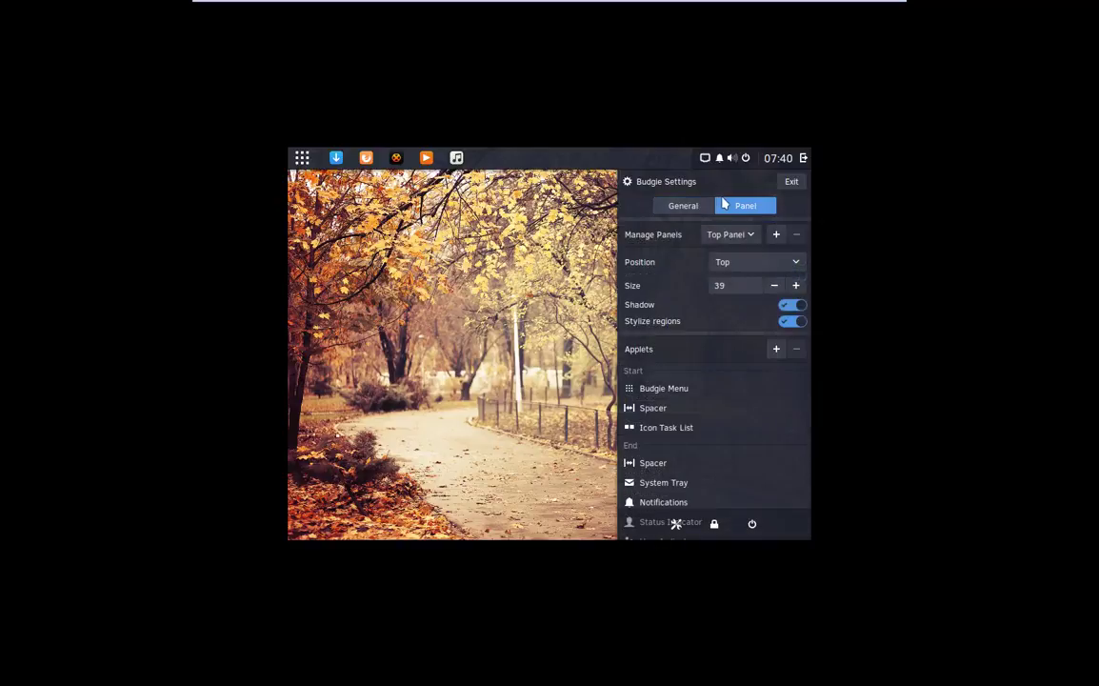
{"action": "left_click", "coordinate": [753, 238]}
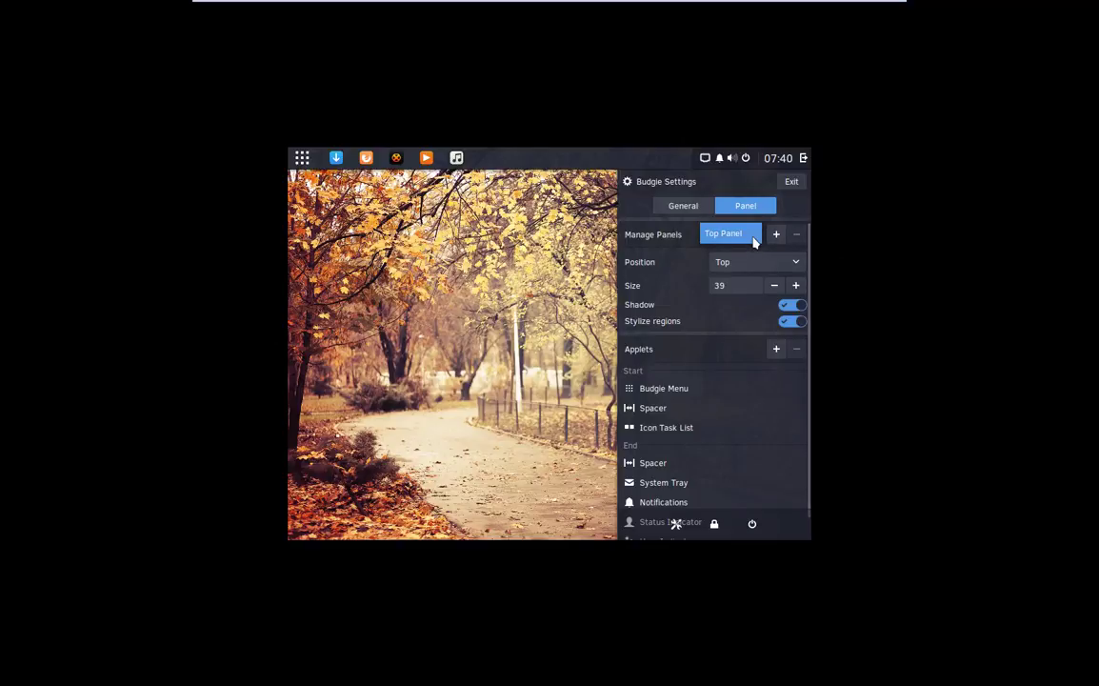
{"action": "left_click", "coordinate": [752, 263]}
{"action": "left_click", "coordinate": [760, 286]}
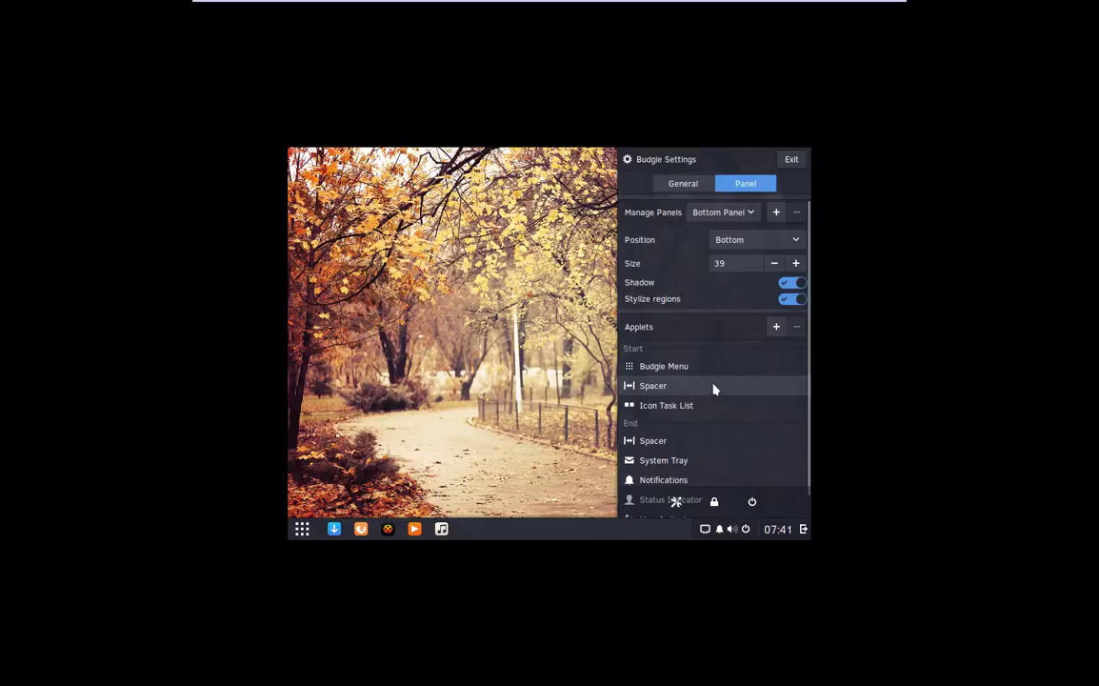
{"action": "scroll", "coordinate": [714, 388], "scroll_direction": "down", "scroll_amount": 2}
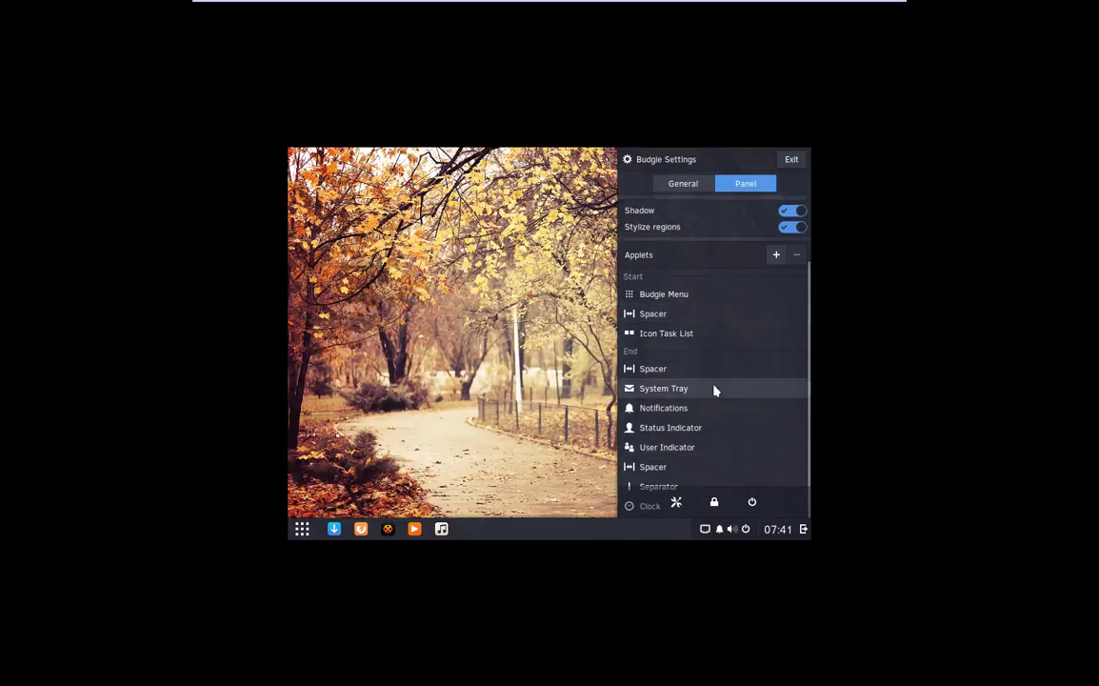
{"action": "scroll", "coordinate": [715, 389], "scroll_direction": "up", "scroll_amount": 2}
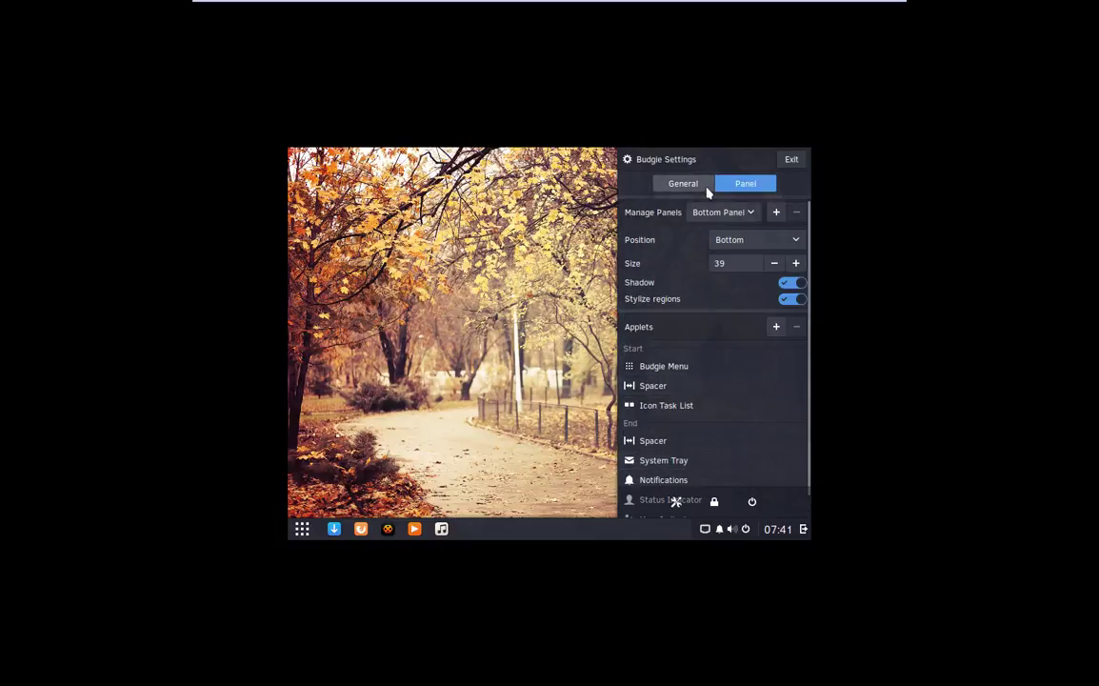
Close Raven and launch the Calendar app from the clock's right-click menu.
{"action": "left_click", "coordinate": [791, 160]}
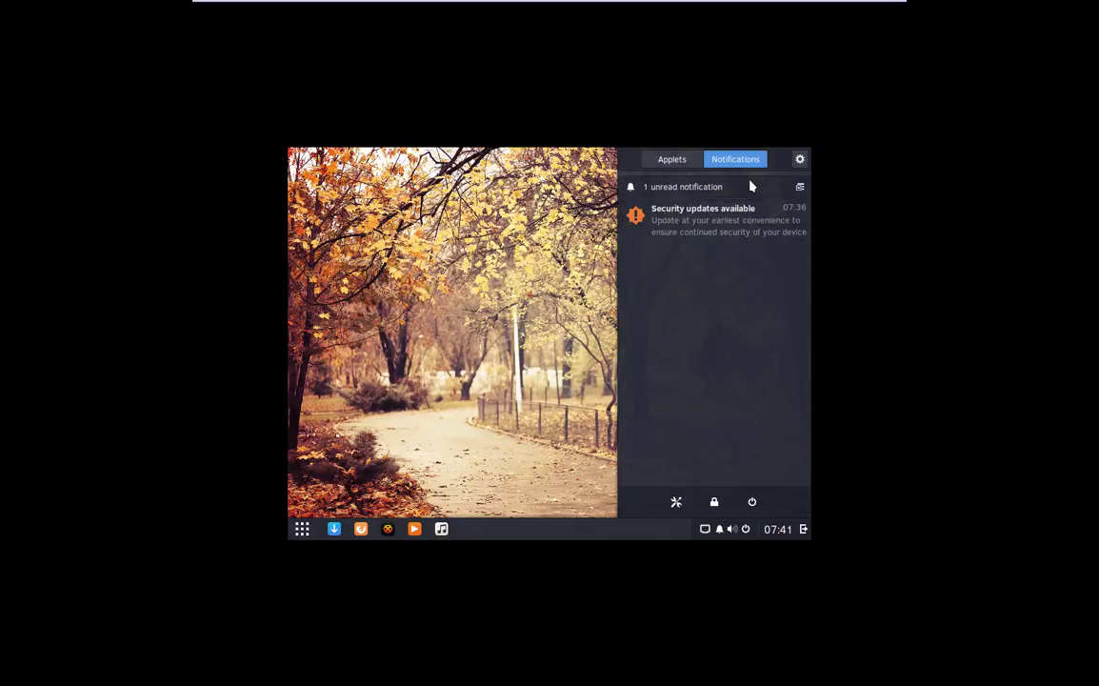
{"action": "left_click", "coordinate": [482, 190]}
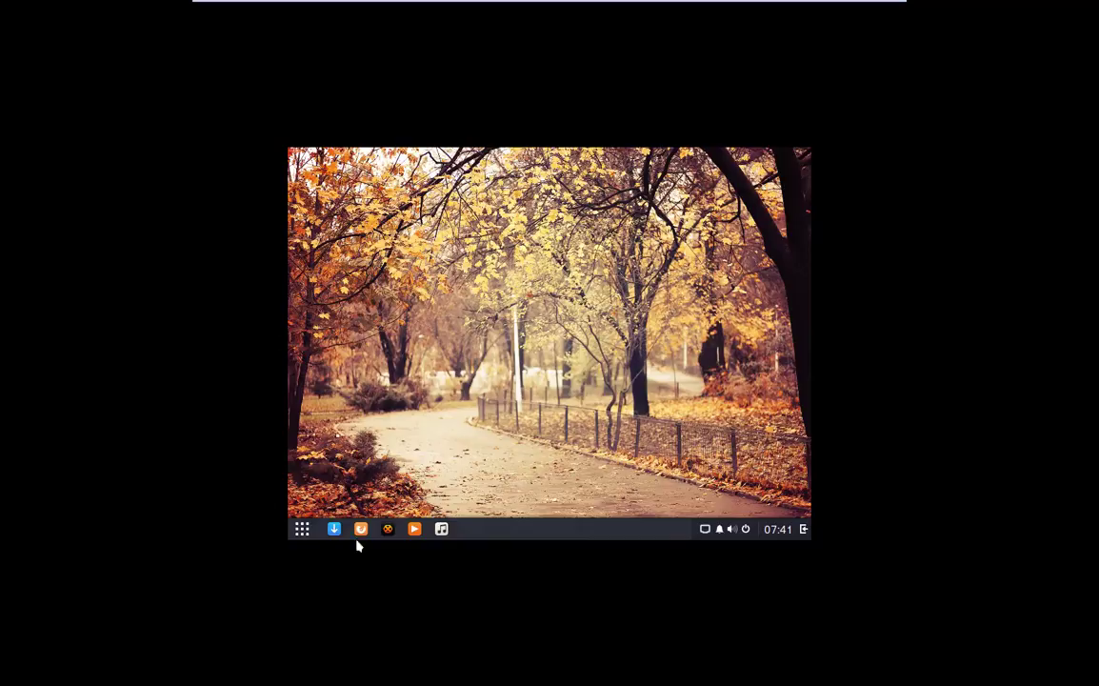
{"action": "right_click", "coordinate": [773, 530]}
{"action": "right_click", "coordinate": [773, 529]}
{"action": "right_click", "coordinate": [773, 529]}
{"action": "left_click", "coordinate": [753, 496]}
Quit Calendar from its app menu and show the Lock/Suspend/Restart/Shutdown options.
{"action": "left_click", "coordinate": [803, 530]}
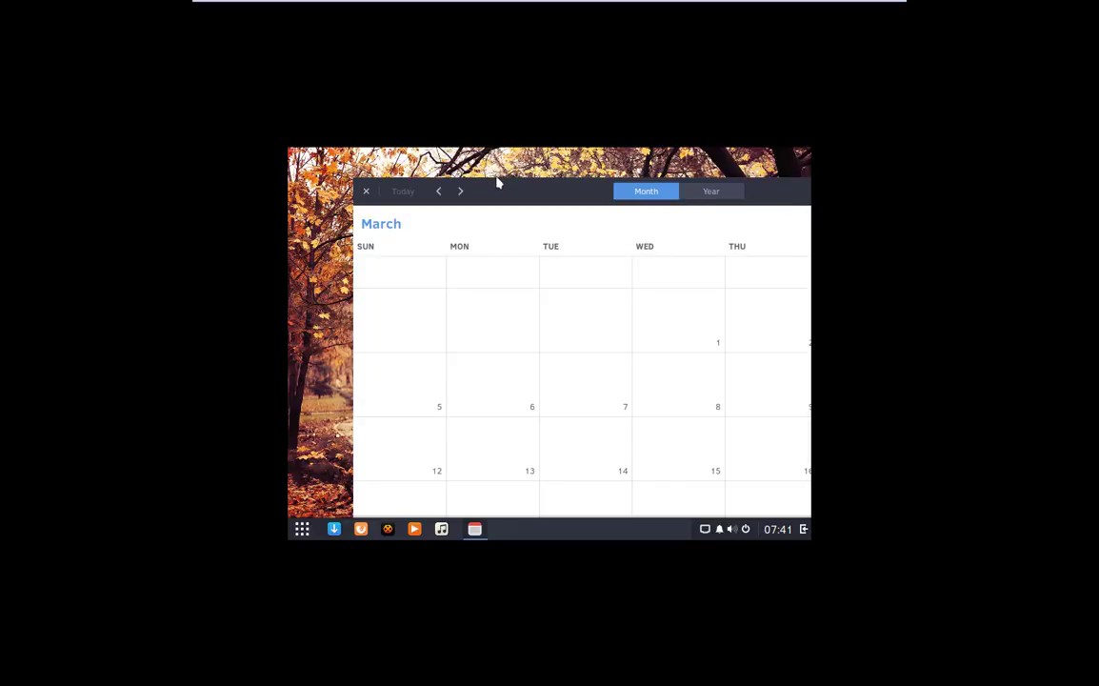
{"action": "left_click", "coordinate": [366, 190]}
{"action": "left_click", "coordinate": [393, 297]}
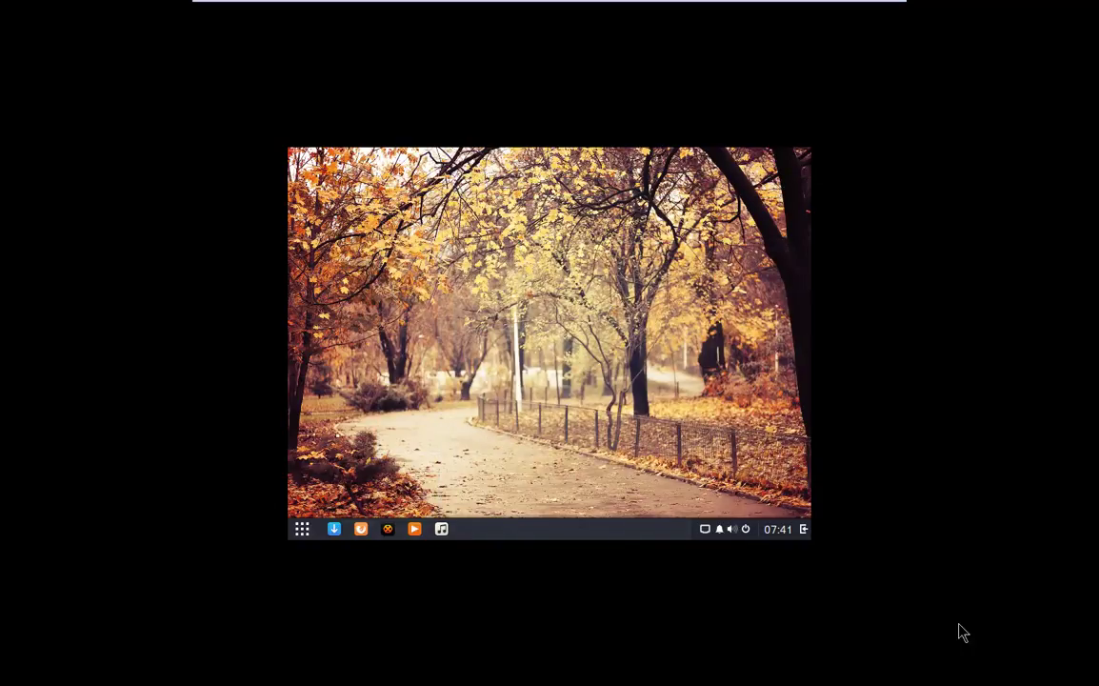
{"action": "left_click", "coordinate": [747, 531]}
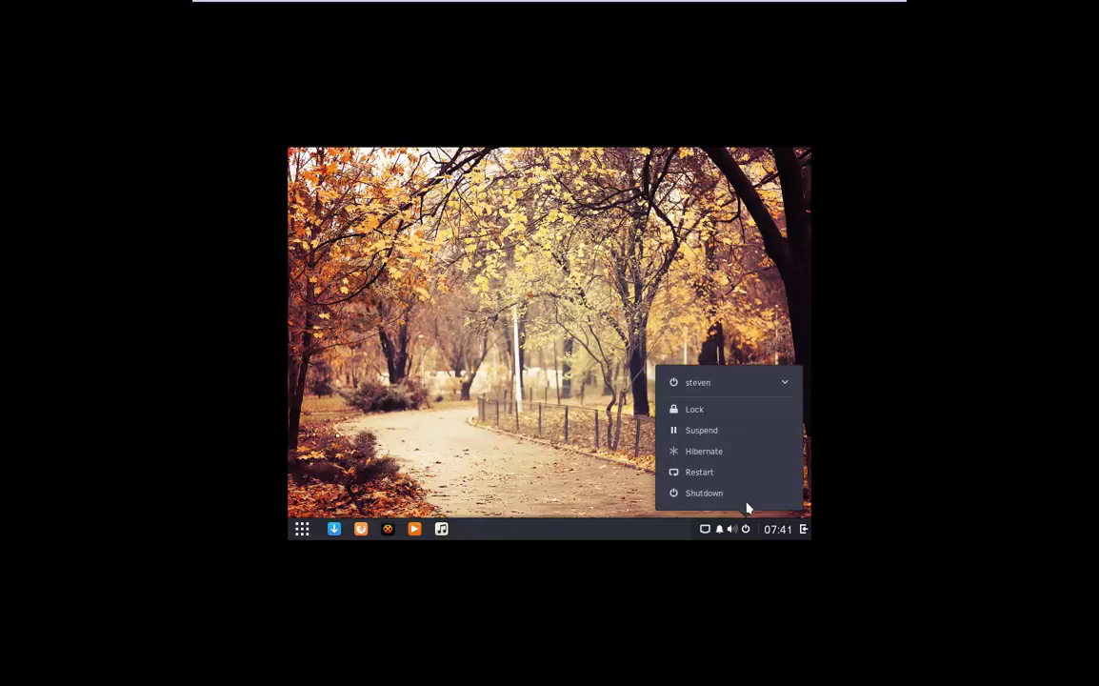
{"action": "left_click", "coordinate": [728, 385]}
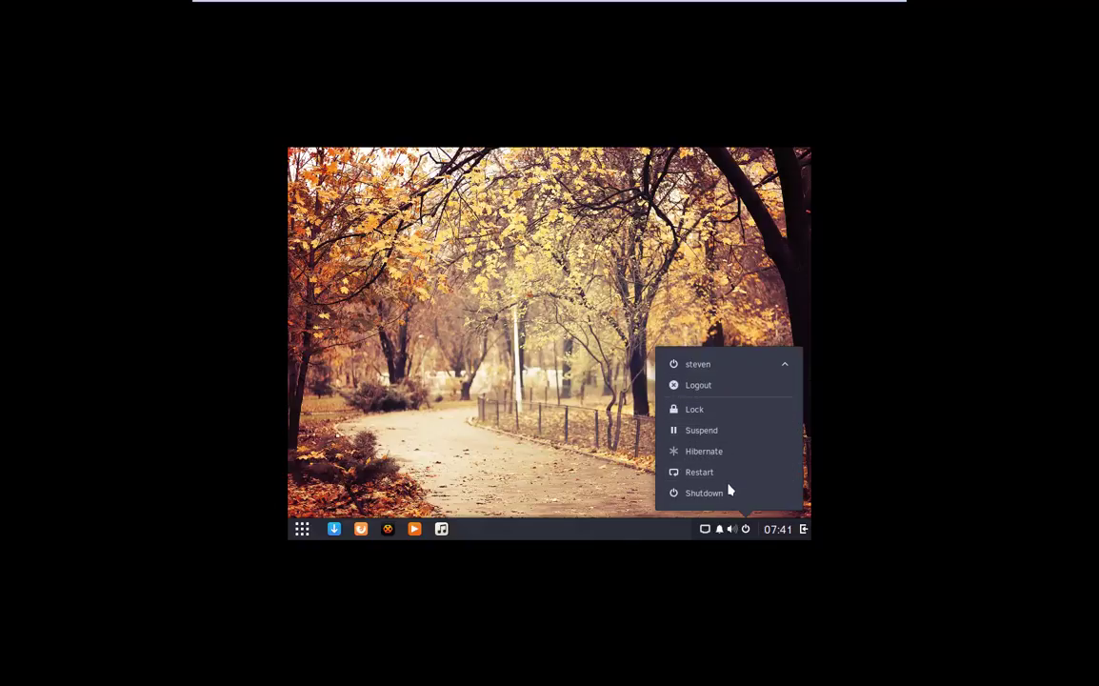
{"action": "left_click", "coordinate": [734, 530]}
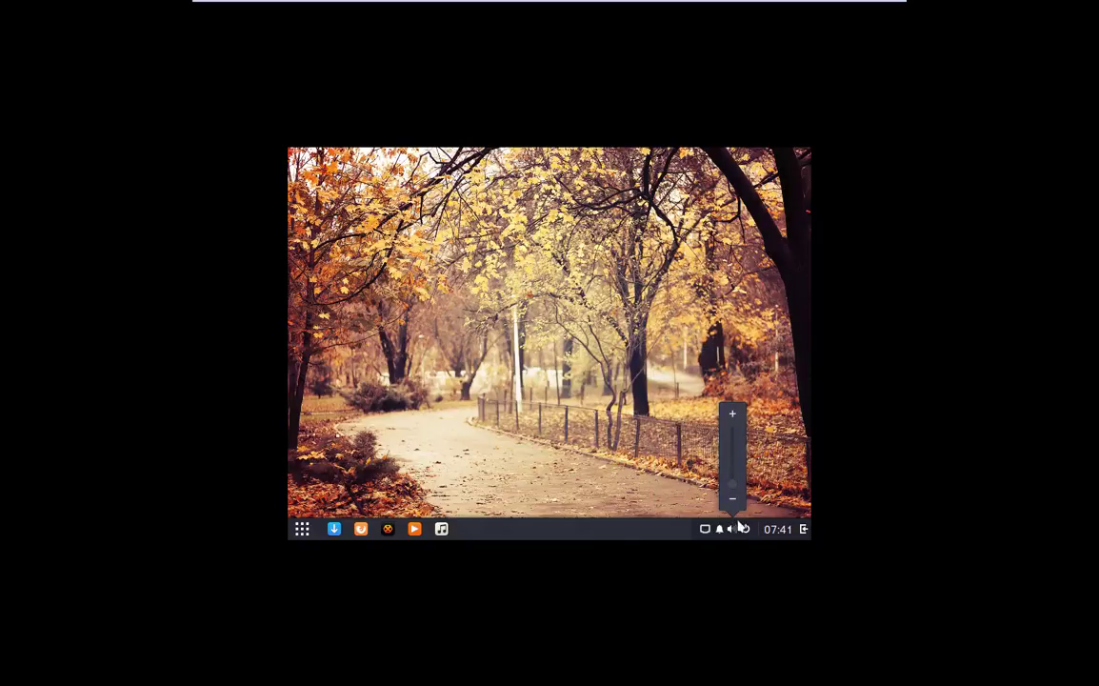
{"action": "scroll", "coordinate": [733, 491], "scroll_direction": "up", "scroll_amount": 4}
{"action": "scroll", "coordinate": [740, 485], "scroll_direction": "up", "scroll_amount": 5}
{"action": "left_click", "coordinate": [719, 535]}
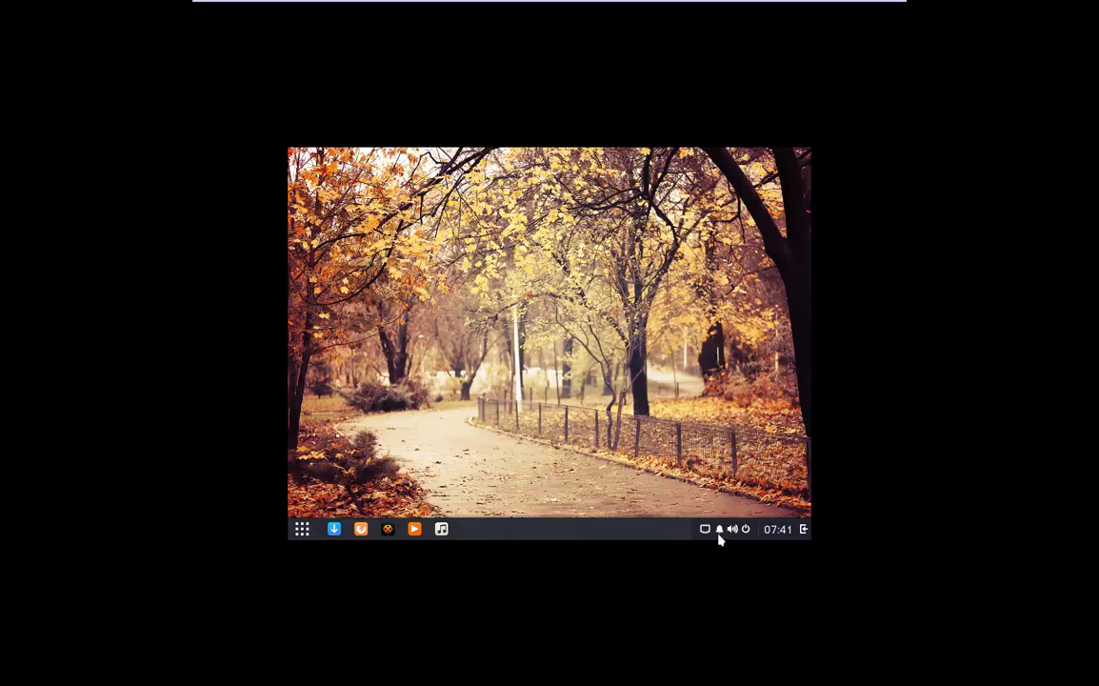
{"action": "left_click", "coordinate": [719, 535]}
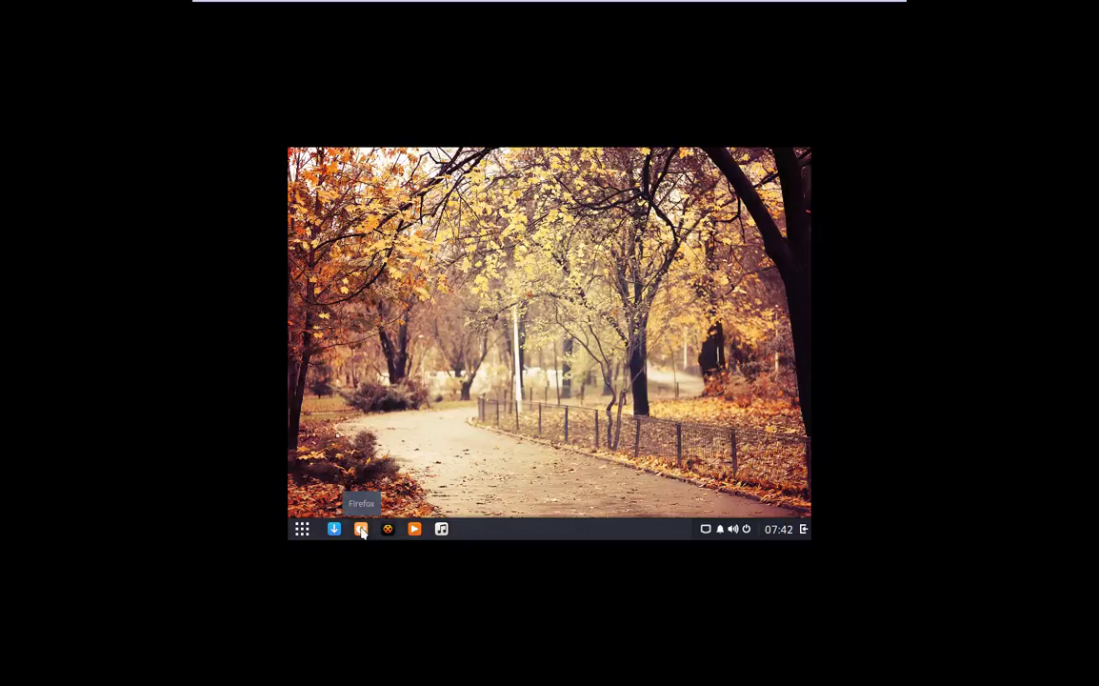
{"action": "left_click", "coordinate": [302, 529]}
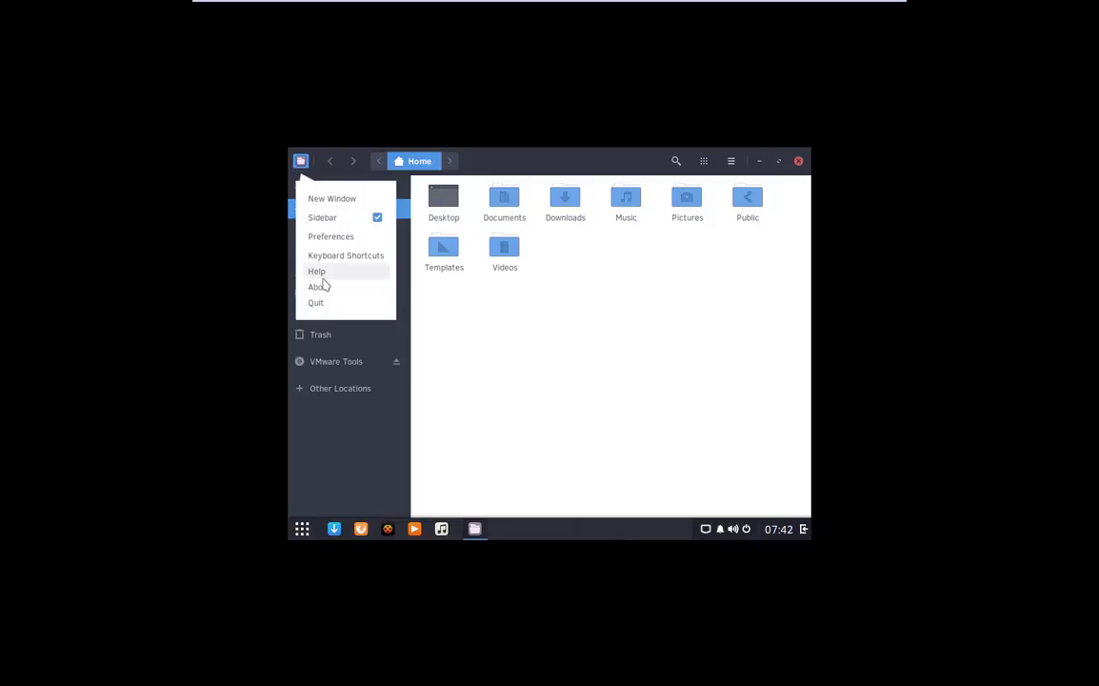
{"action": "left_click", "coordinate": [322, 289]}
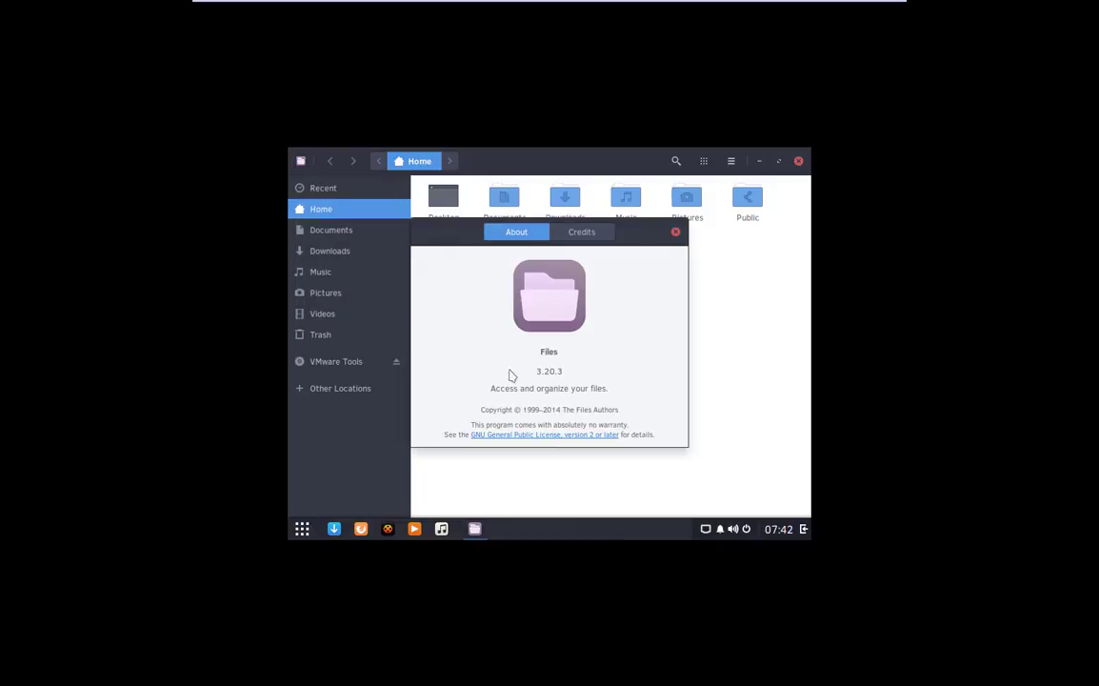
{"action": "left_click", "coordinate": [676, 235]}
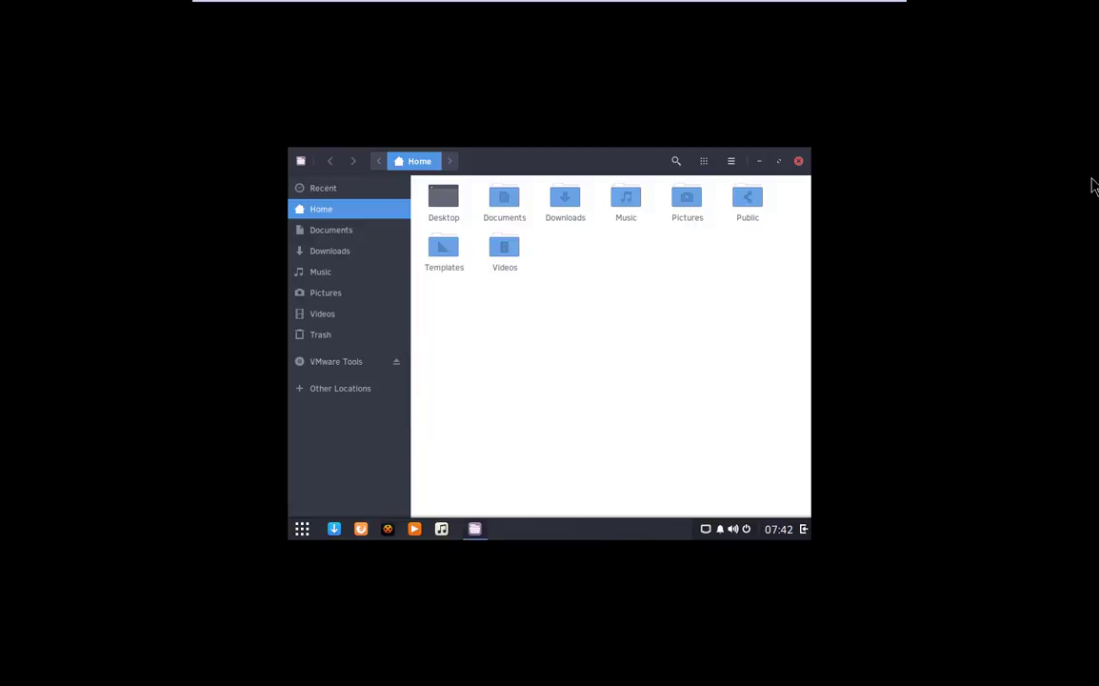
{"action": "left_click", "coordinate": [799, 162]}
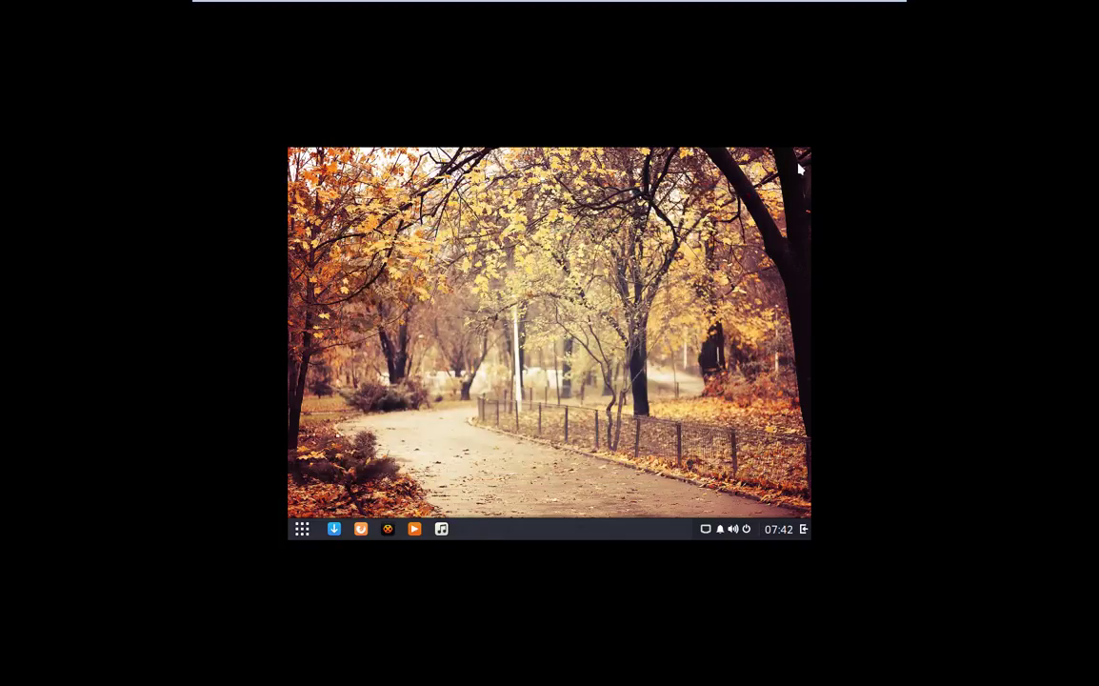
Open the applications menu and scroll All down past System Tools to Utilities like System Monitor.
{"action": "left_click", "coordinate": [301, 529]}
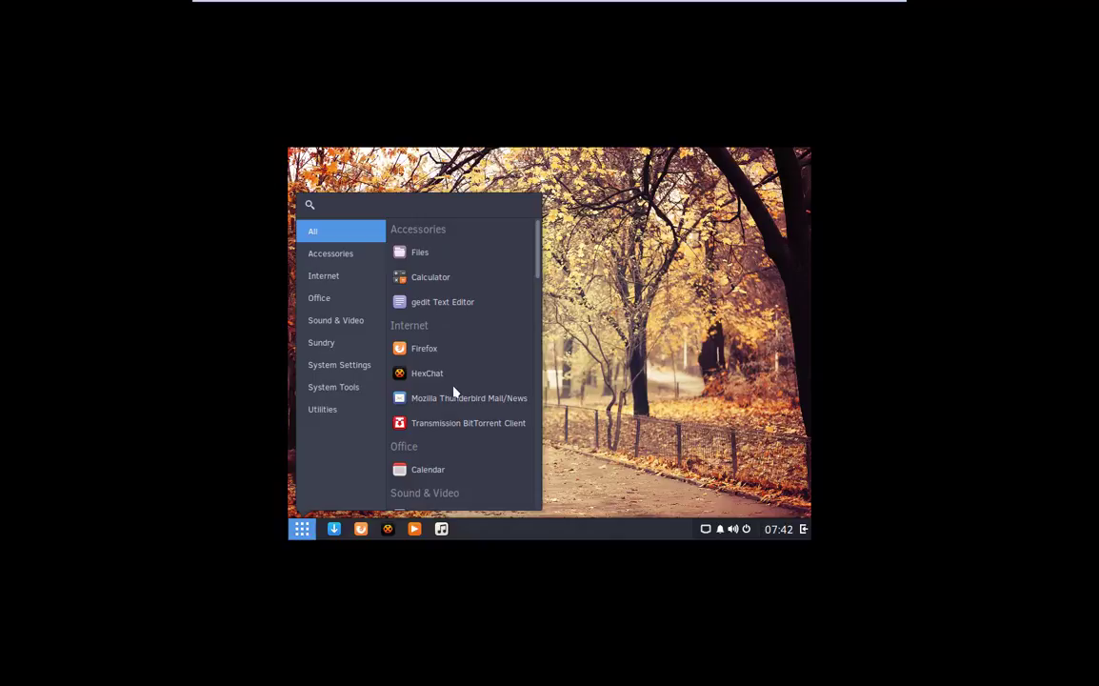
{"action": "scroll", "coordinate": [457, 388], "scroll_direction": "down", "scroll_amount": 3}
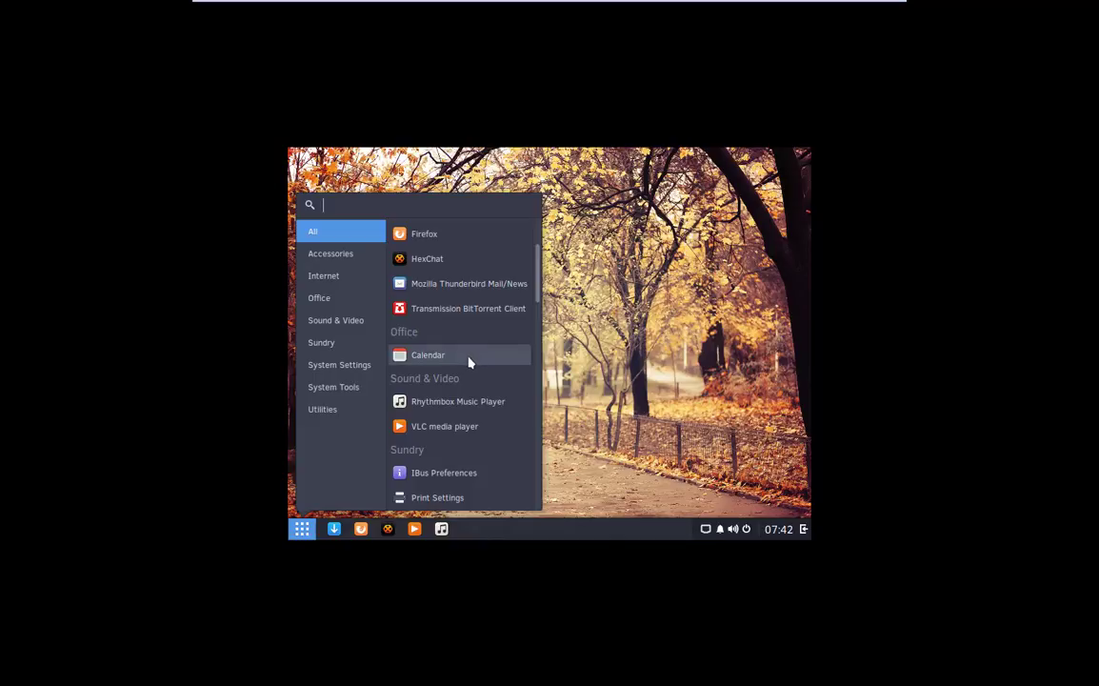
{"action": "scroll", "coordinate": [467, 413], "scroll_direction": "down", "scroll_amount": 1}
{"action": "scroll", "coordinate": [467, 412], "scroll_direction": "down", "scroll_amount": 1}
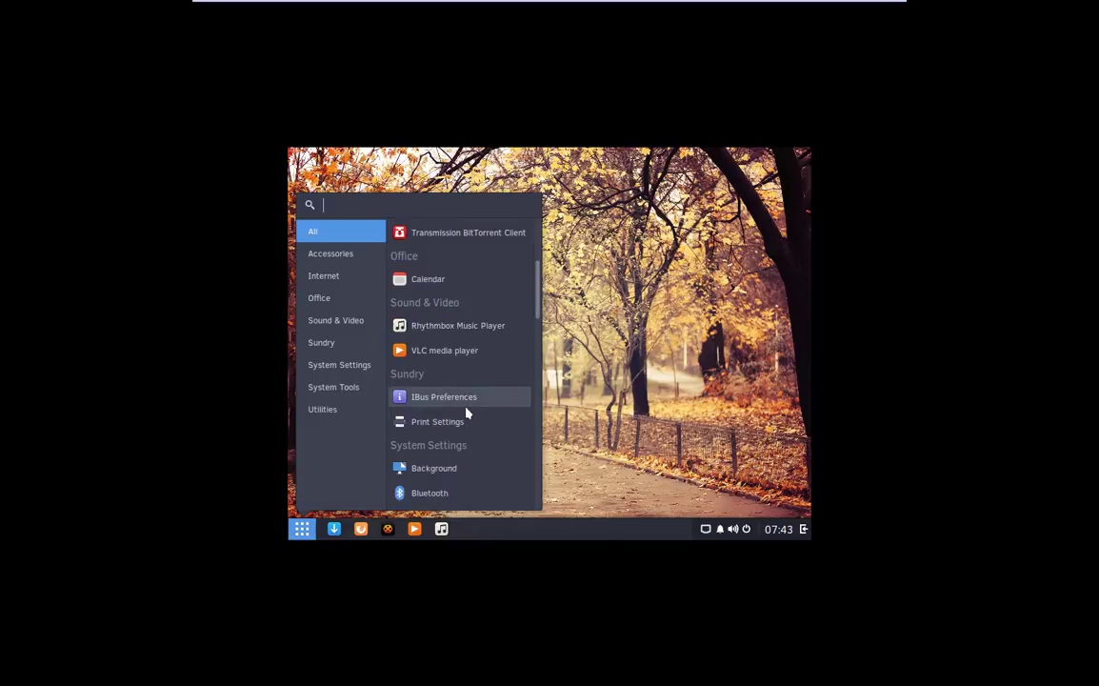
{"action": "scroll", "coordinate": [478, 363], "scroll_direction": "down", "scroll_amount": 1}
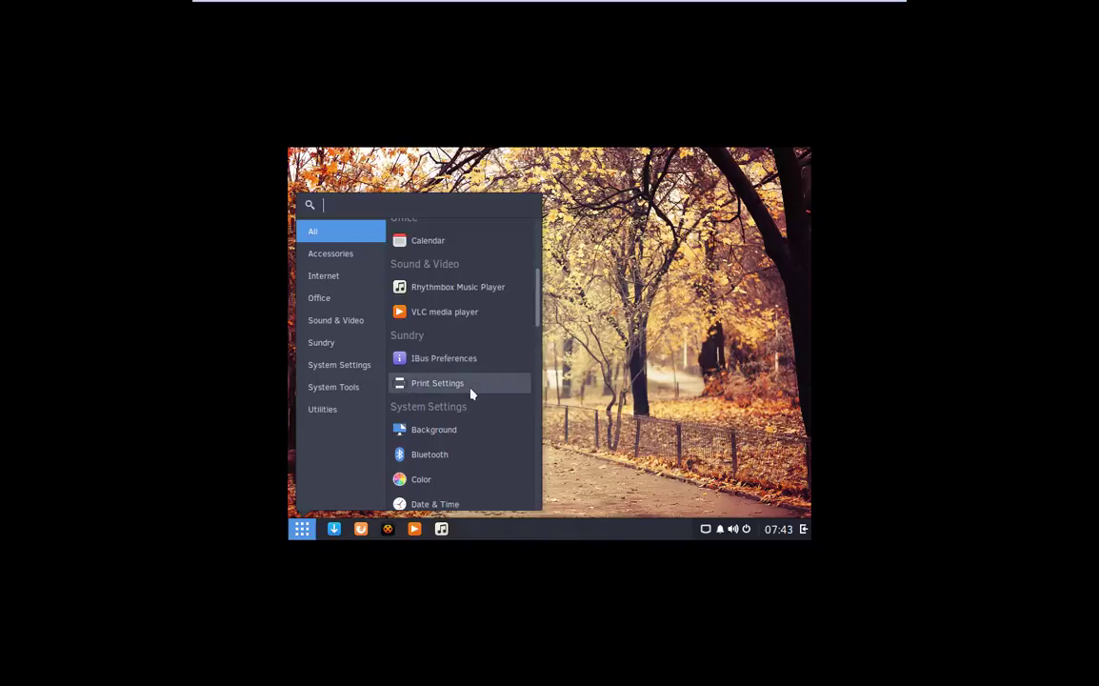
{"action": "scroll", "coordinate": [471, 393], "scroll_direction": "down", "scroll_amount": 1}
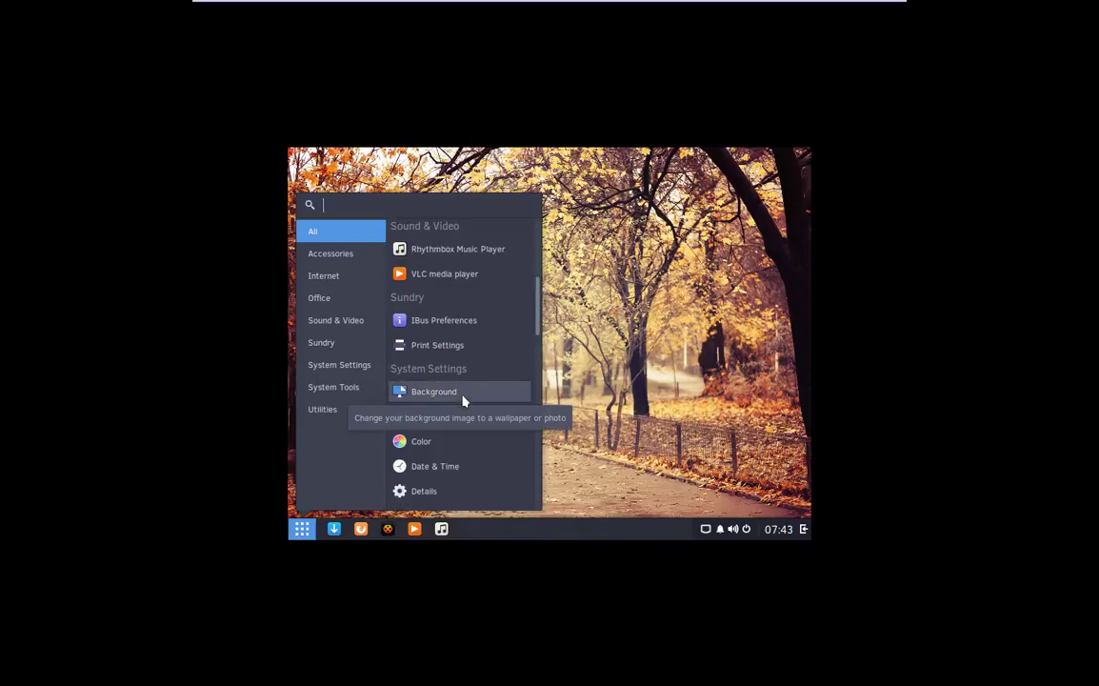
{"action": "scroll", "coordinate": [452, 424], "scroll_direction": "down", "scroll_amount": 2}
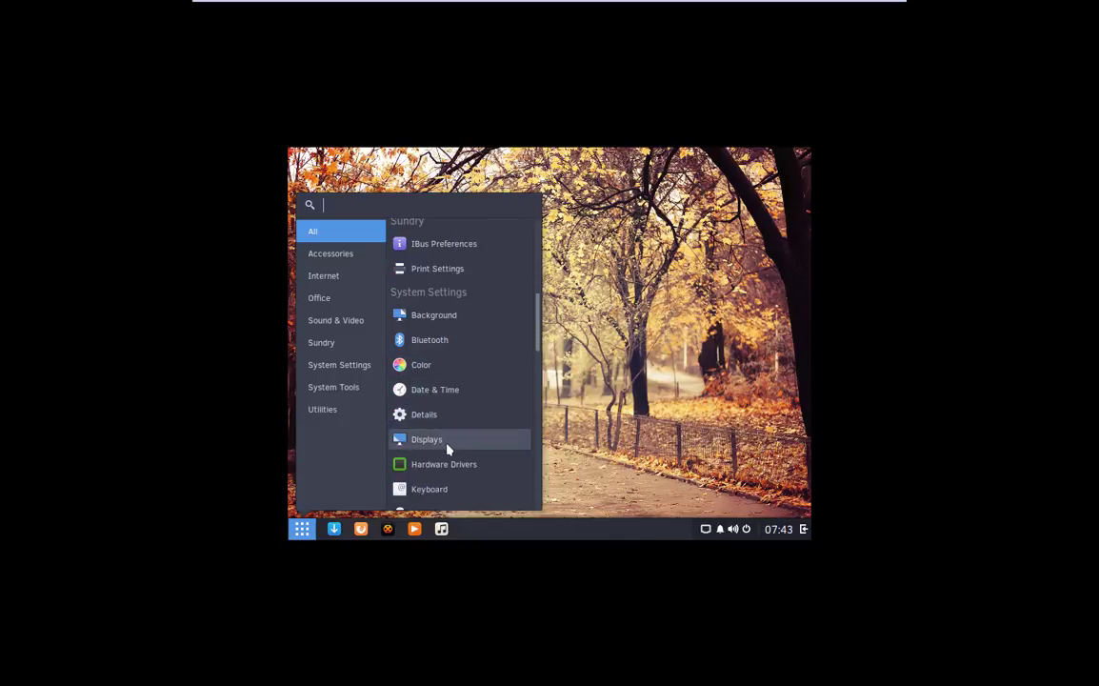
{"action": "scroll", "coordinate": [444, 464], "scroll_direction": "down", "scroll_amount": 3}
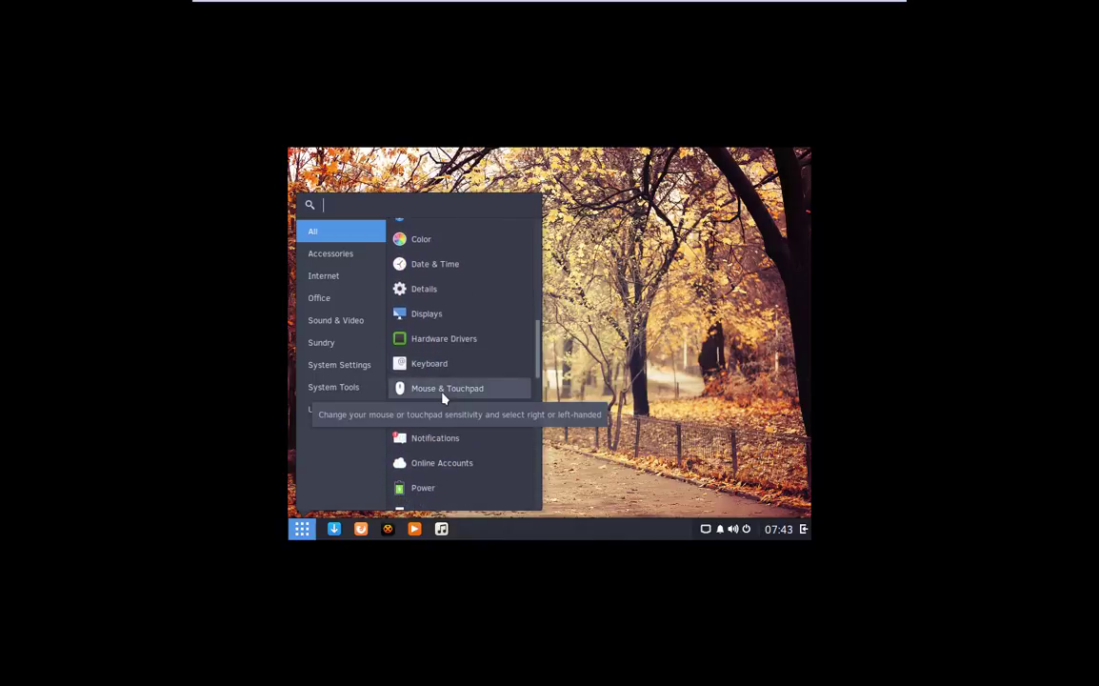
{"action": "scroll", "coordinate": [439, 421], "scroll_direction": "down", "scroll_amount": 4}
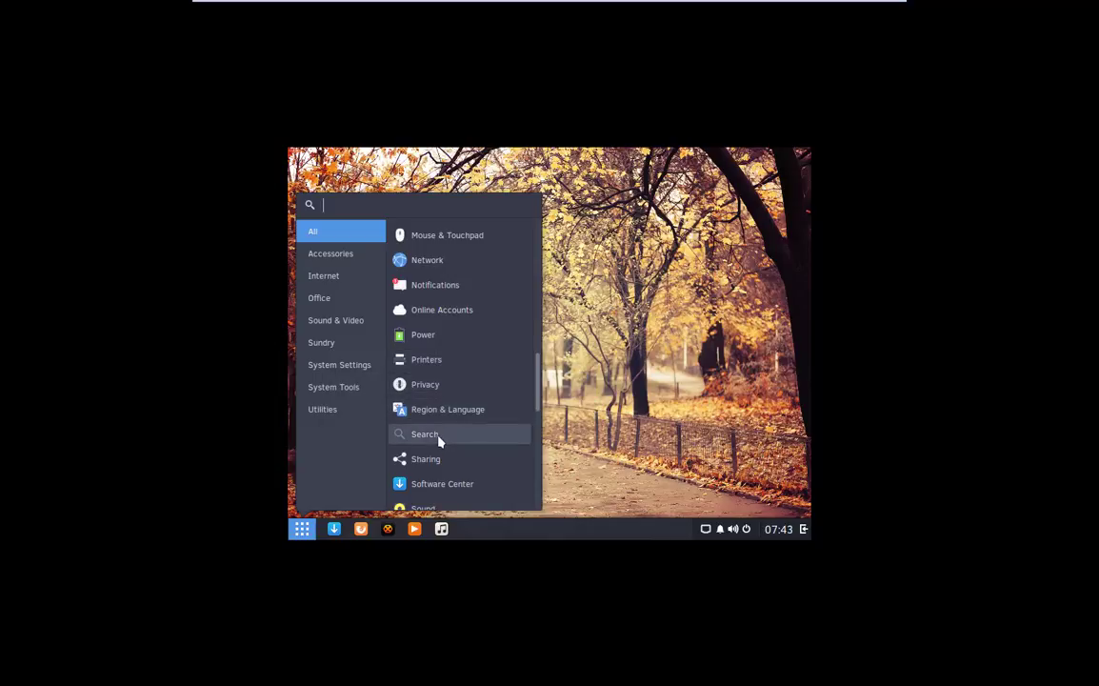
{"action": "scroll", "coordinate": [441, 441], "scroll_direction": "down", "scroll_amount": 4}
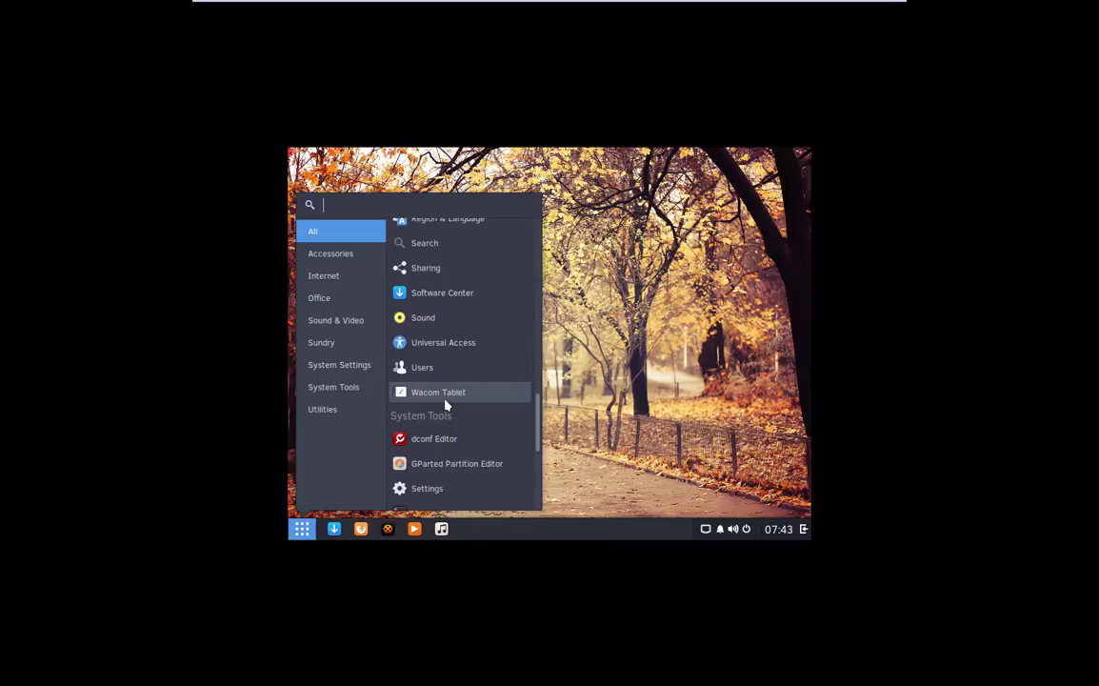
{"action": "scroll", "coordinate": [444, 406], "scroll_direction": "down", "scroll_amount": 1}
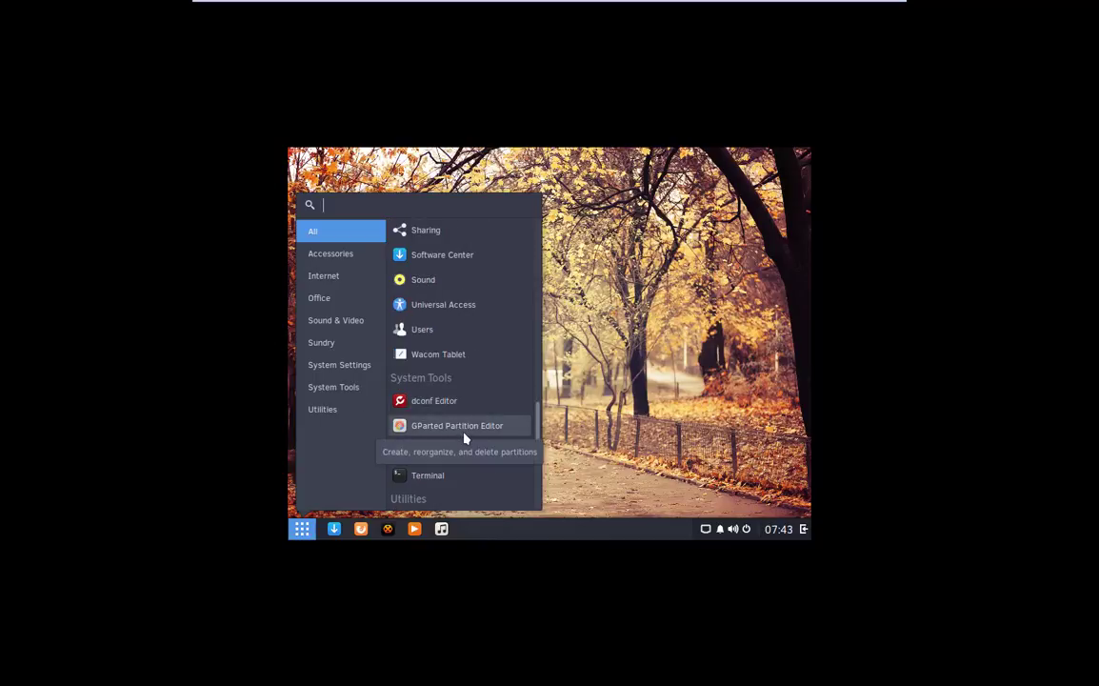
{"action": "scroll", "coordinate": [464, 437], "scroll_direction": "down", "scroll_amount": 1}
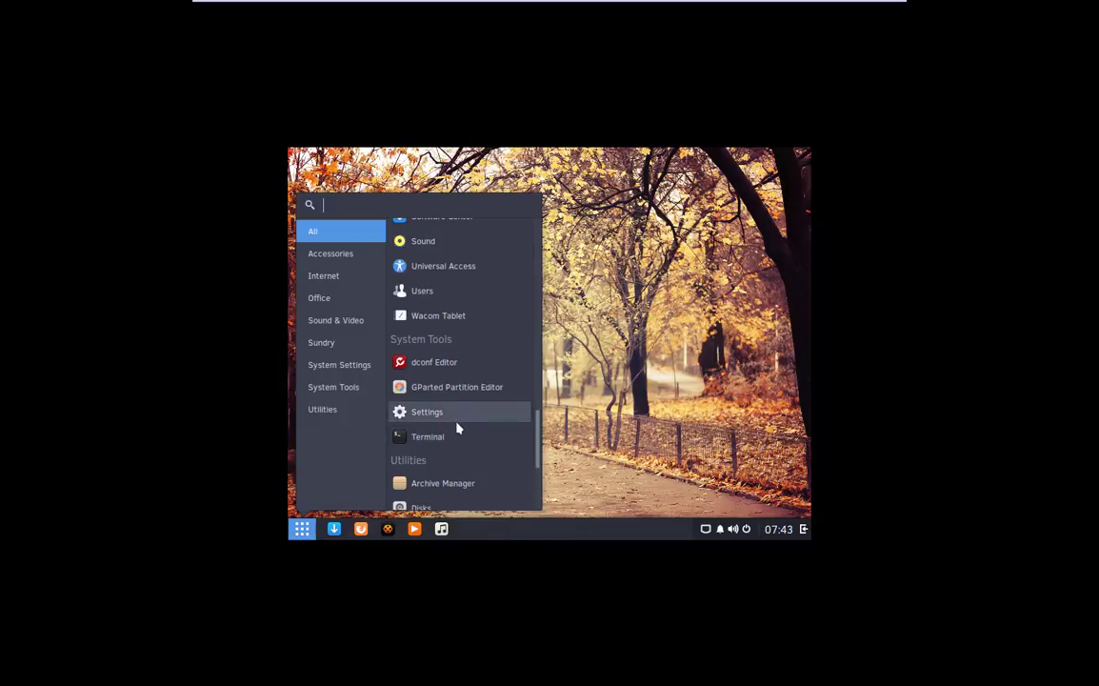
{"action": "scroll", "coordinate": [453, 442], "scroll_direction": "down", "scroll_amount": 5}
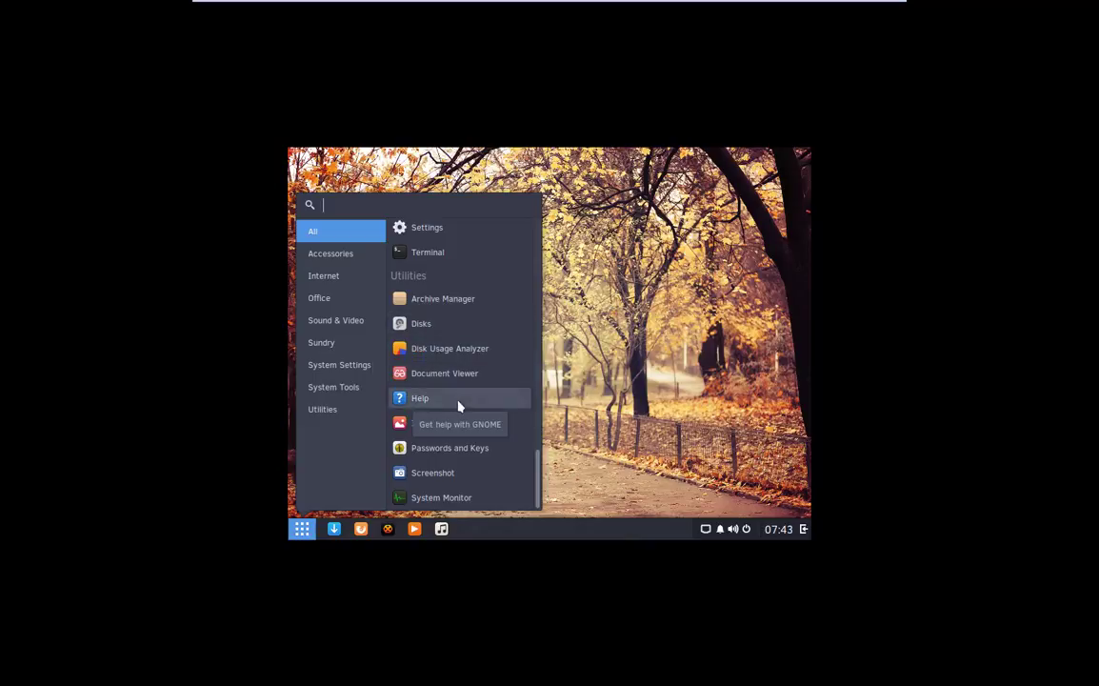
Launch System Monitor, view its Resources graphs for CPU, memory and network, then close it.
{"action": "left_click", "coordinate": [465, 498]}
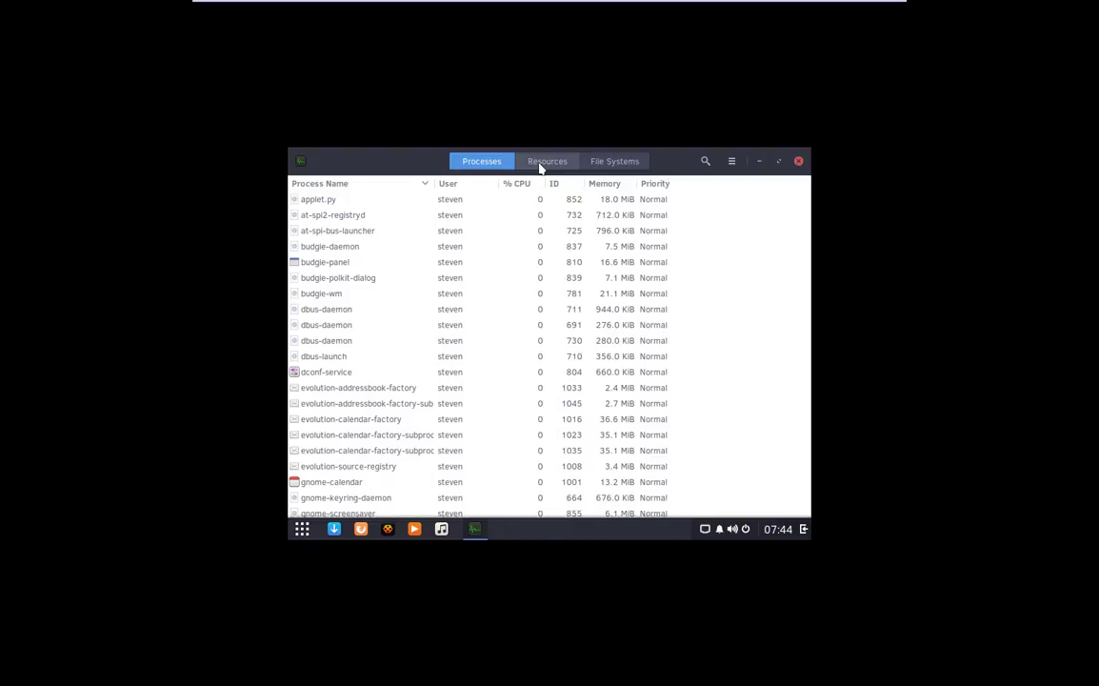
{"action": "left_click", "coordinate": [542, 163]}
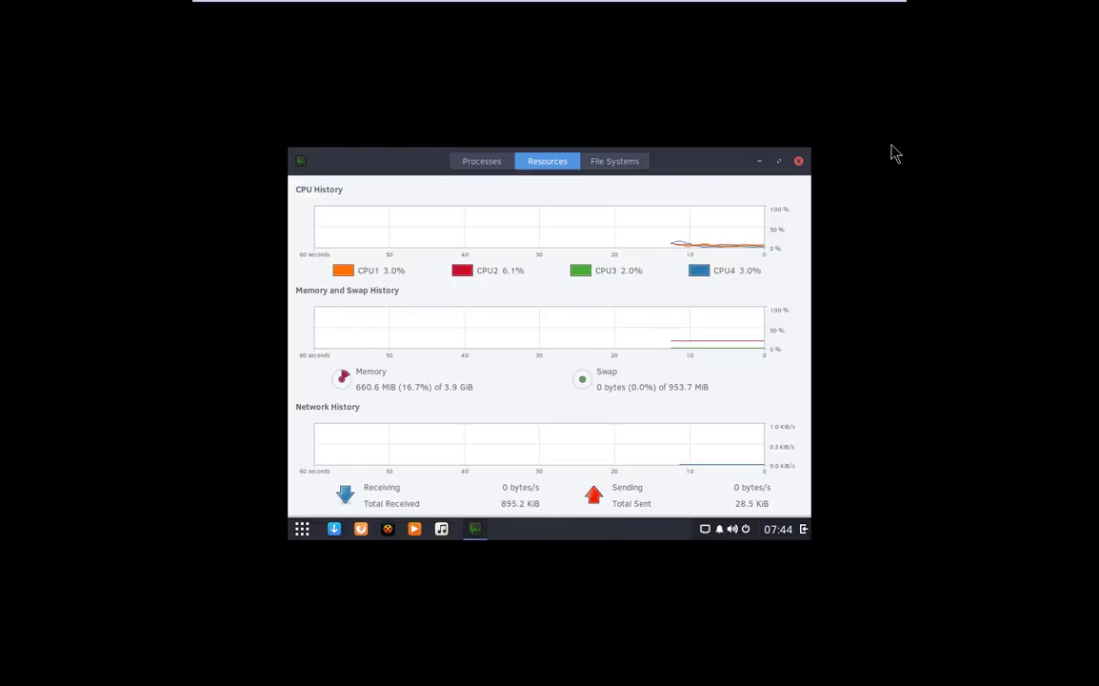
{"action": "left_click", "coordinate": [799, 162]}
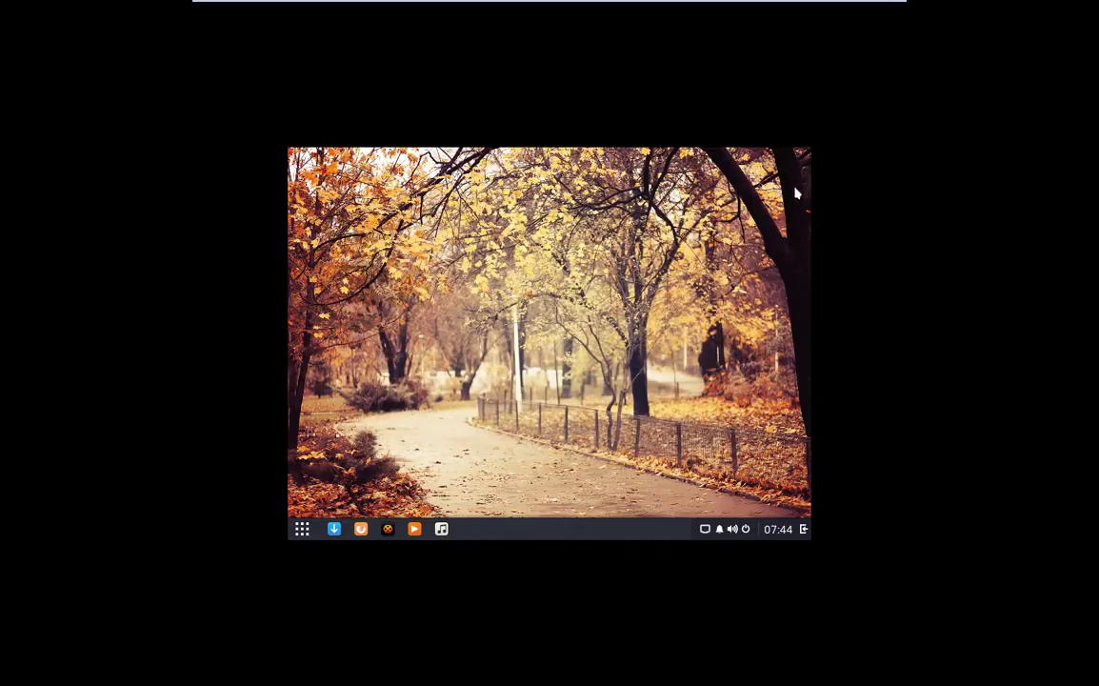
Launch the Software Center from the panel.
{"action": "left_click", "coordinate": [301, 529]}
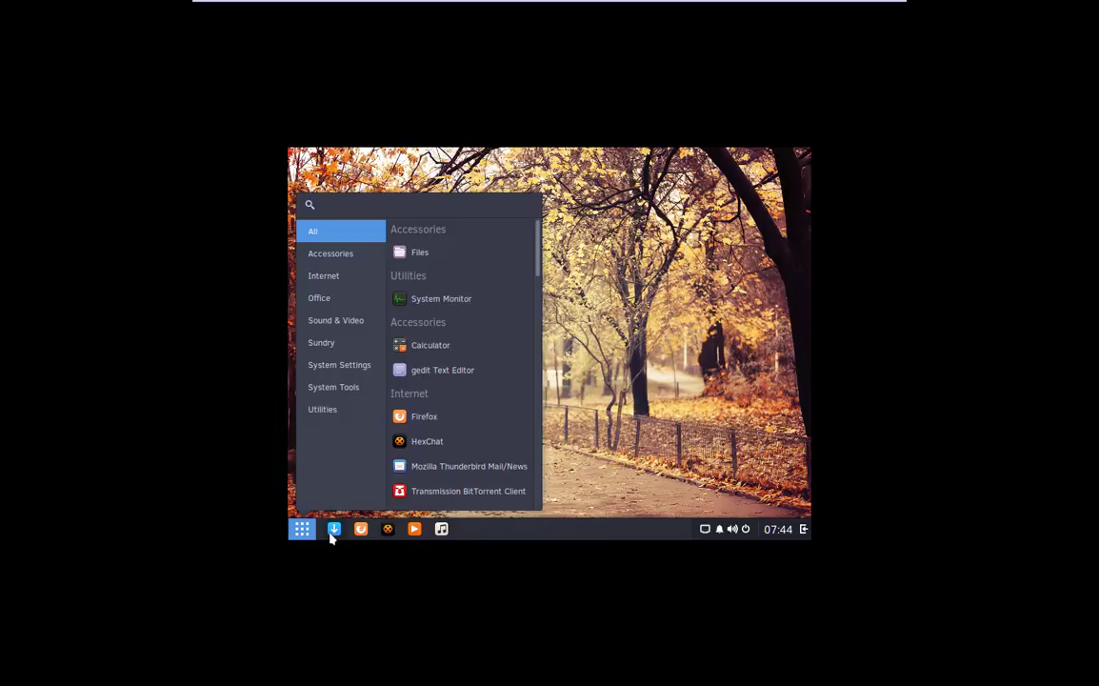
{"action": "left_click", "coordinate": [301, 529]}
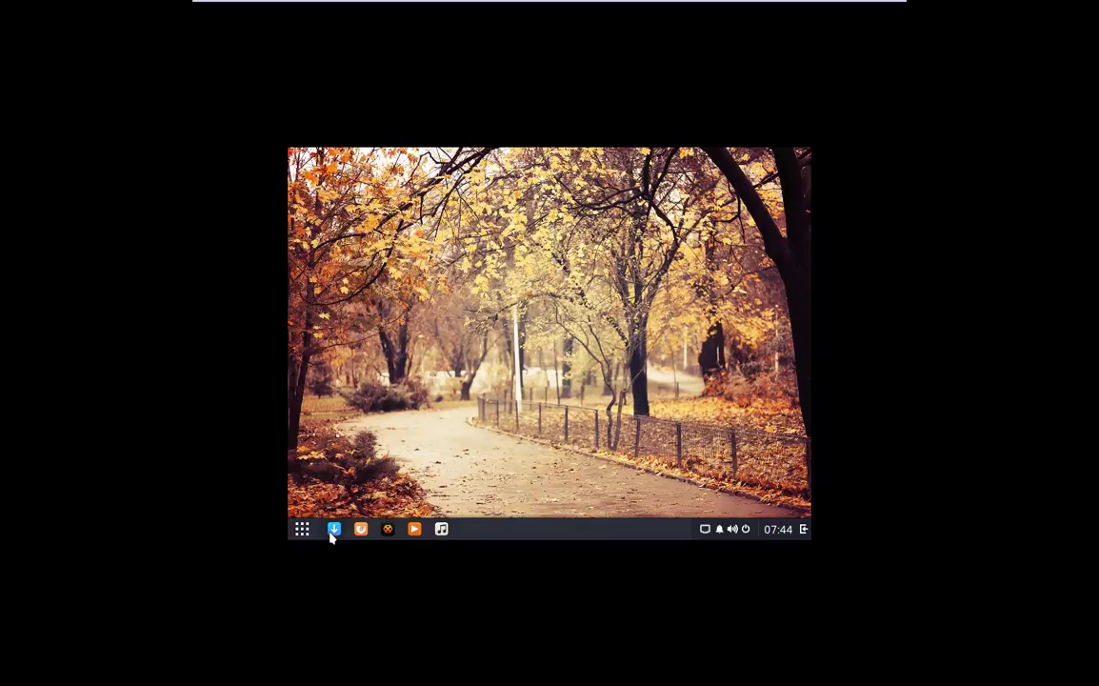
{"action": "left_click", "coordinate": [334, 529]}
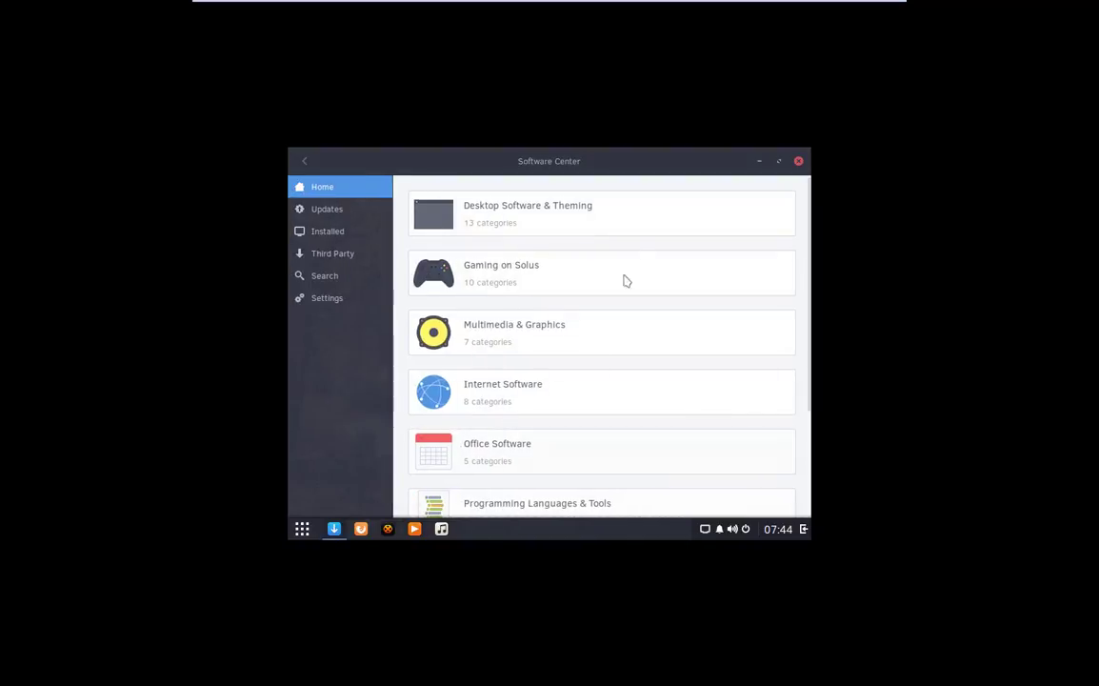
Scroll the Home categories, then view the Updates and Installed pages.
{"action": "scroll", "coordinate": [540, 364], "scroll_direction": "down", "scroll_amount": 3}
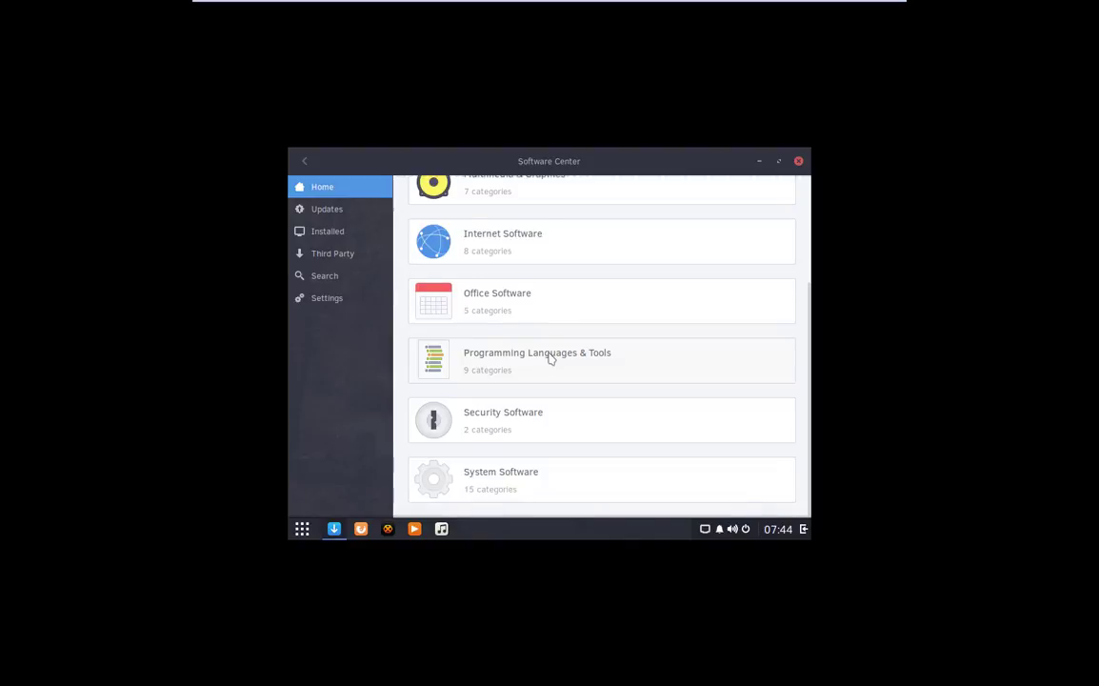
{"action": "scroll", "coordinate": [550, 357], "scroll_direction": "up", "scroll_amount": 3}
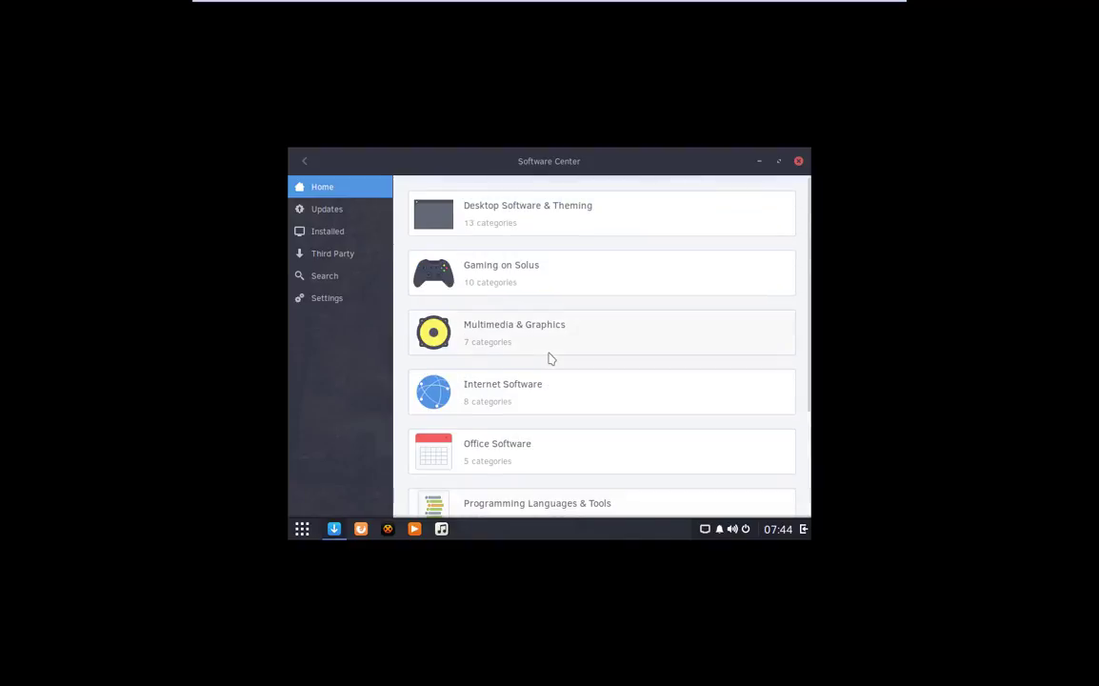
{"action": "left_click", "coordinate": [338, 211]}
{"action": "left_click", "coordinate": [338, 232]}
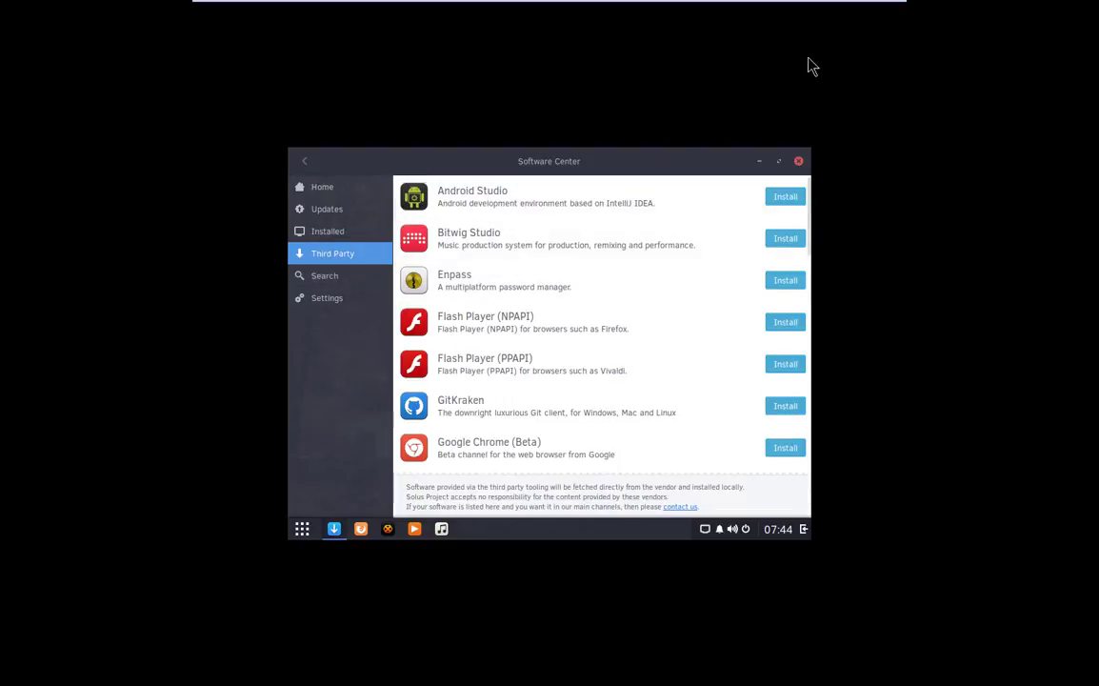
Scroll the Third Party catalogue down to Teamspeak 3, Viber and WPS Office Suite.
{"action": "scroll", "coordinate": [546, 203], "scroll_direction": "down", "scroll_amount": 1}
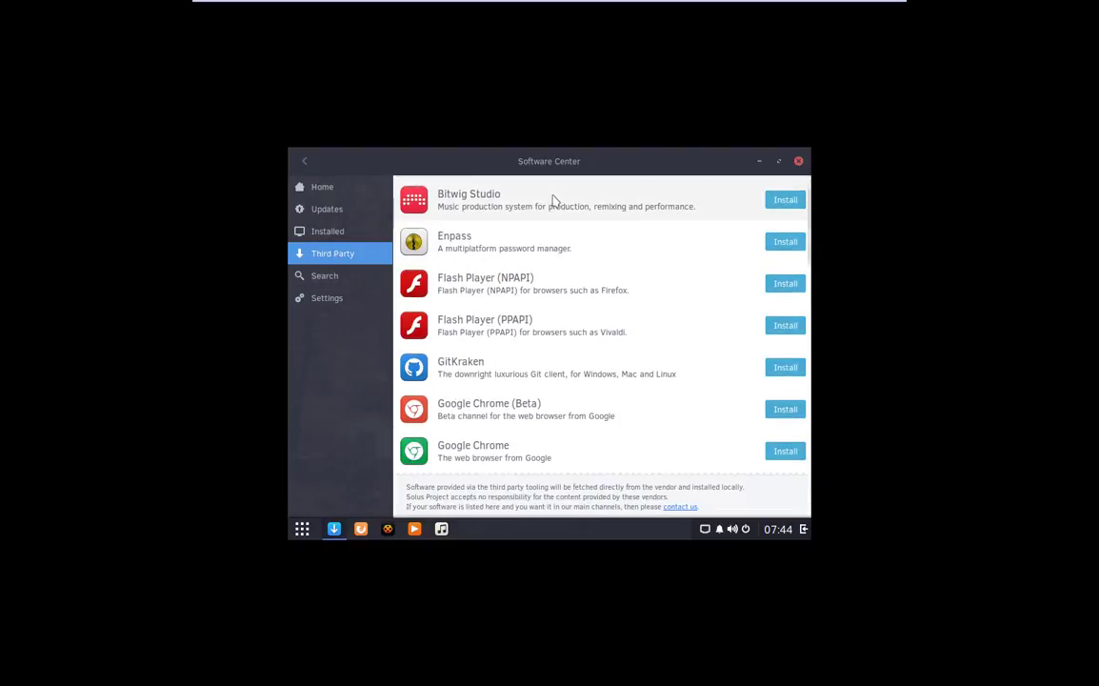
{"action": "scroll", "coordinate": [554, 203], "scroll_direction": "up", "scroll_amount": 1}
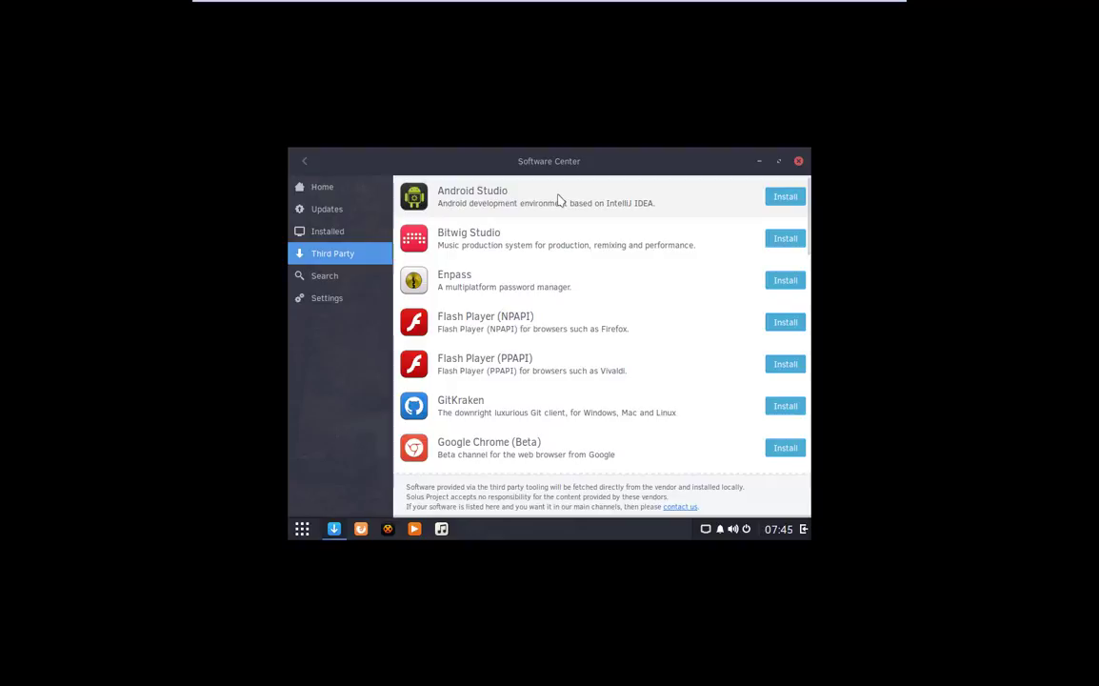
{"action": "scroll", "coordinate": [559, 200], "scroll_direction": "down", "scroll_amount": 1}
{"action": "scroll", "coordinate": [559, 200], "scroll_direction": "up", "scroll_amount": 1}
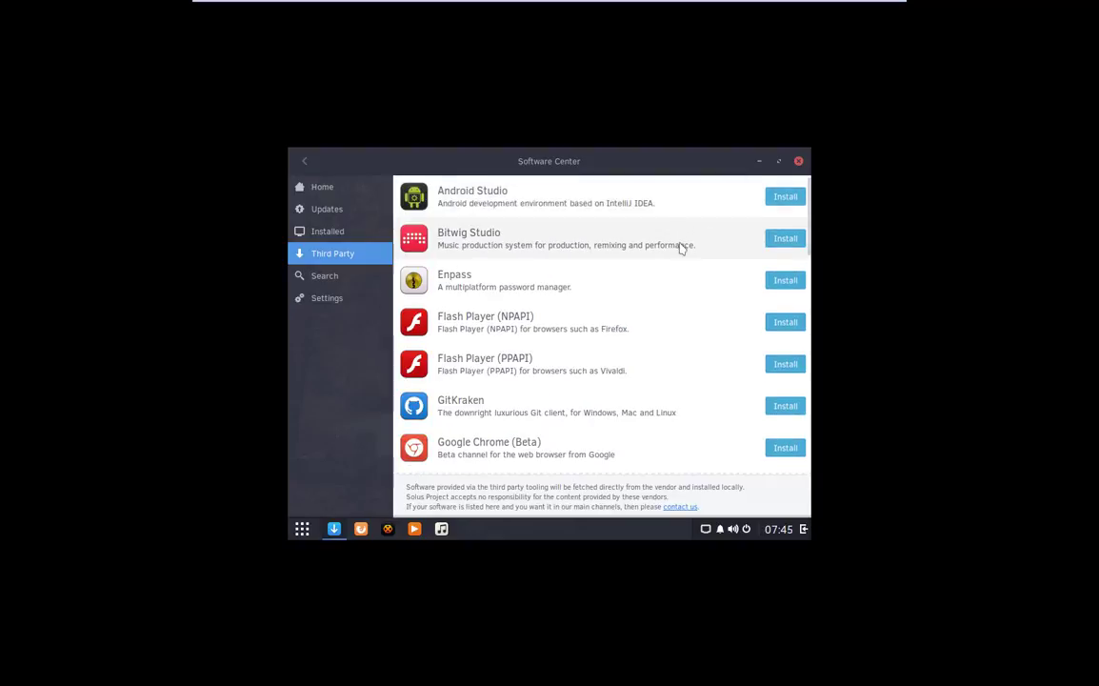
{"action": "scroll", "coordinate": [681, 247], "scroll_direction": "down", "scroll_amount": 1}
{"action": "scroll", "coordinate": [667, 309], "scroll_direction": "down", "scroll_amount": 3}
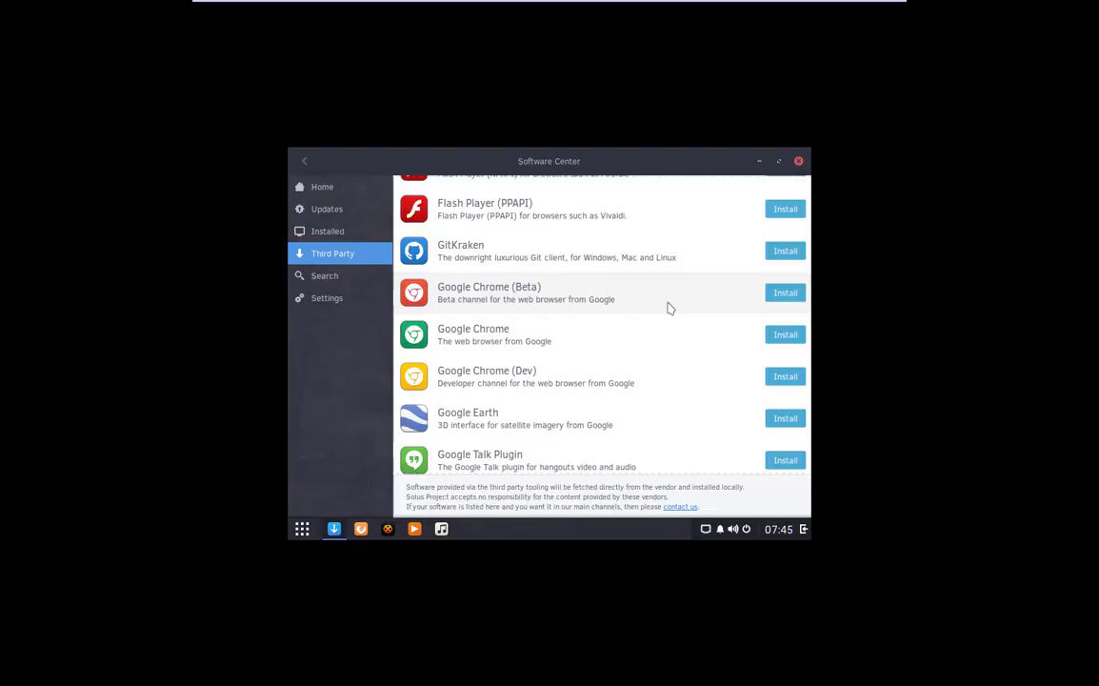
{"action": "scroll", "coordinate": [670, 308], "scroll_direction": "down", "scroll_amount": 3}
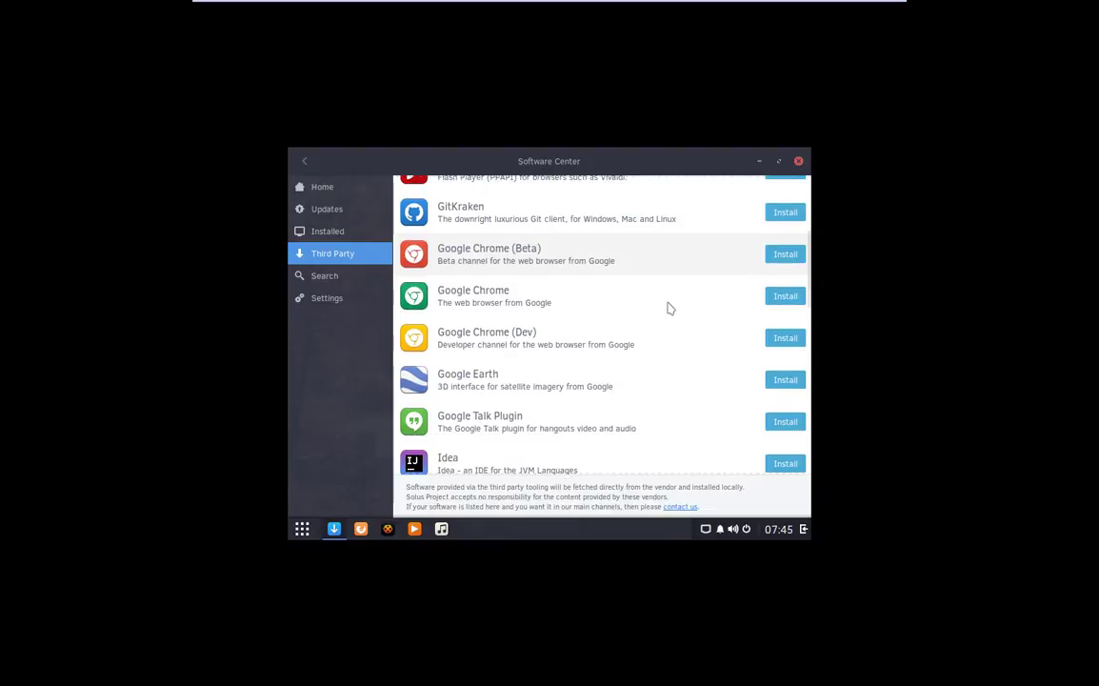
{"action": "scroll", "coordinate": [670, 307], "scroll_direction": "down", "scroll_amount": 3}
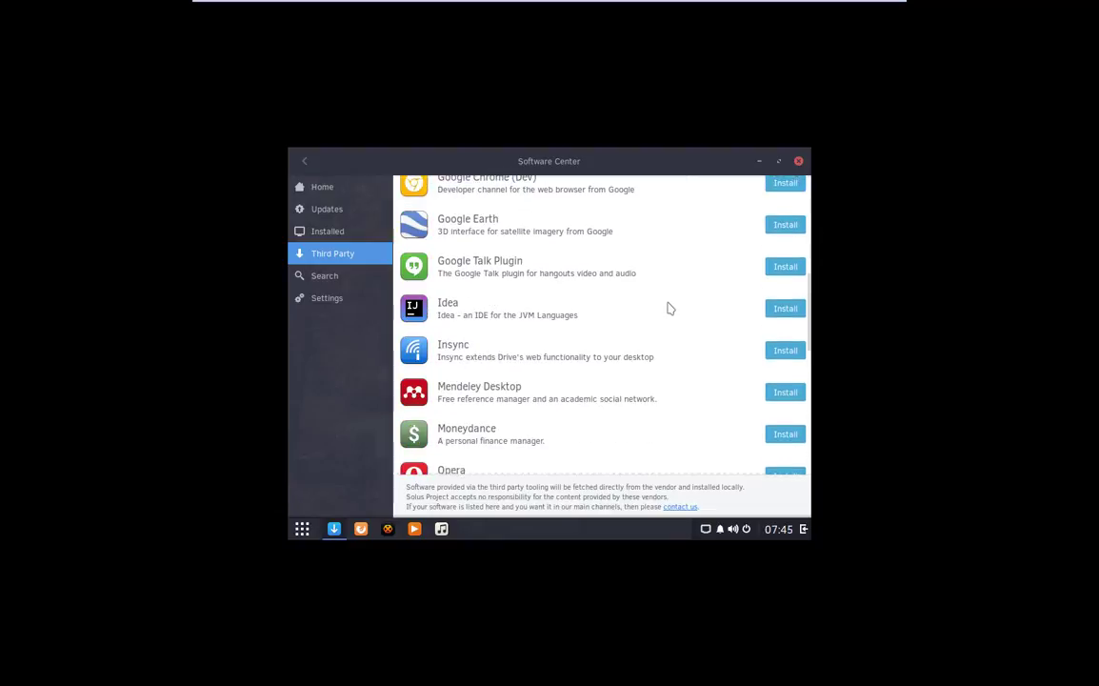
{"action": "scroll", "coordinate": [670, 307], "scroll_direction": "down", "scroll_amount": 1}
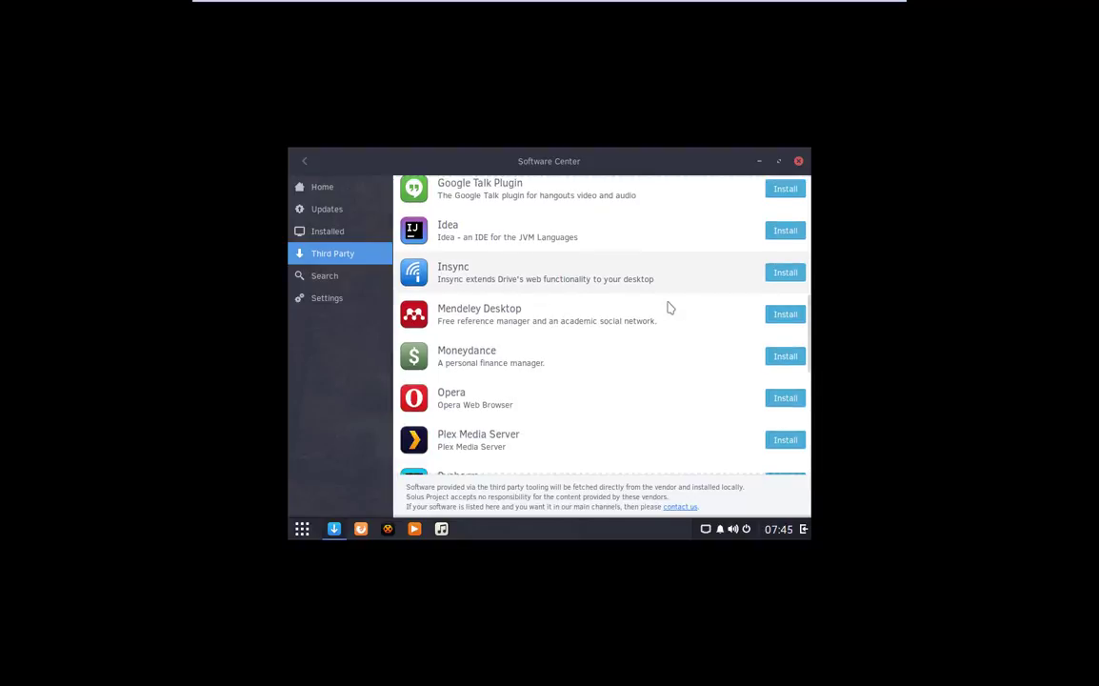
{"action": "scroll", "coordinate": [669, 308], "scroll_direction": "down", "scroll_amount": 2}
{"action": "scroll", "coordinate": [670, 308], "scroll_direction": "down", "scroll_amount": 2}
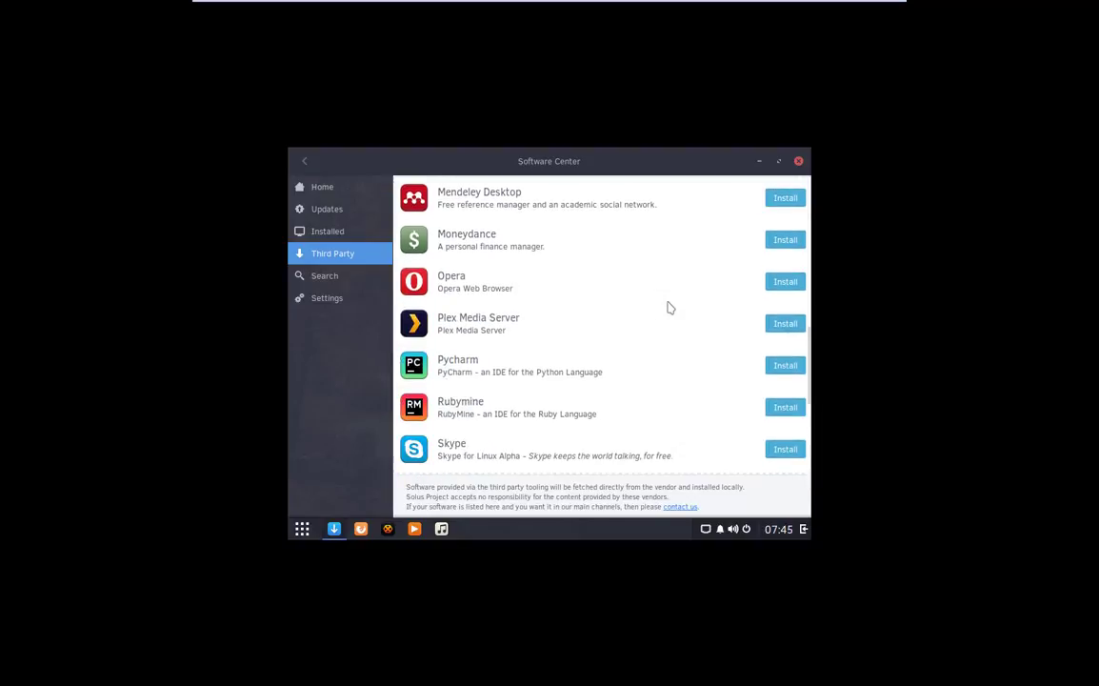
{"action": "scroll", "coordinate": [669, 307], "scroll_direction": "down", "scroll_amount": 2}
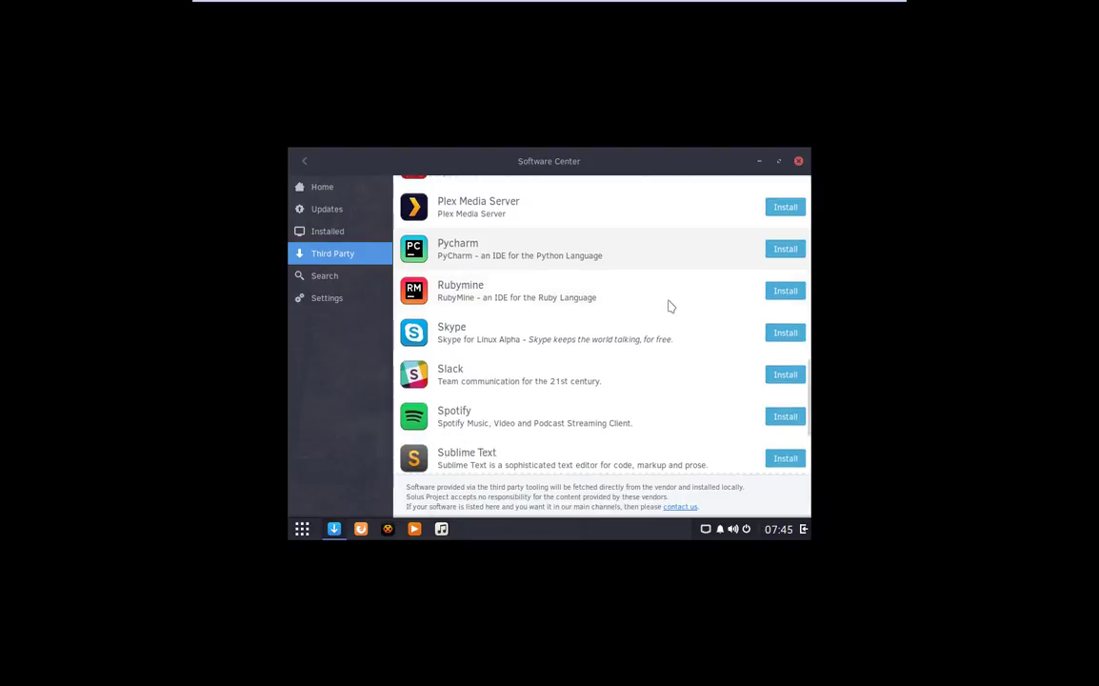
{"action": "scroll", "coordinate": [670, 303], "scroll_direction": "down", "scroll_amount": 3}
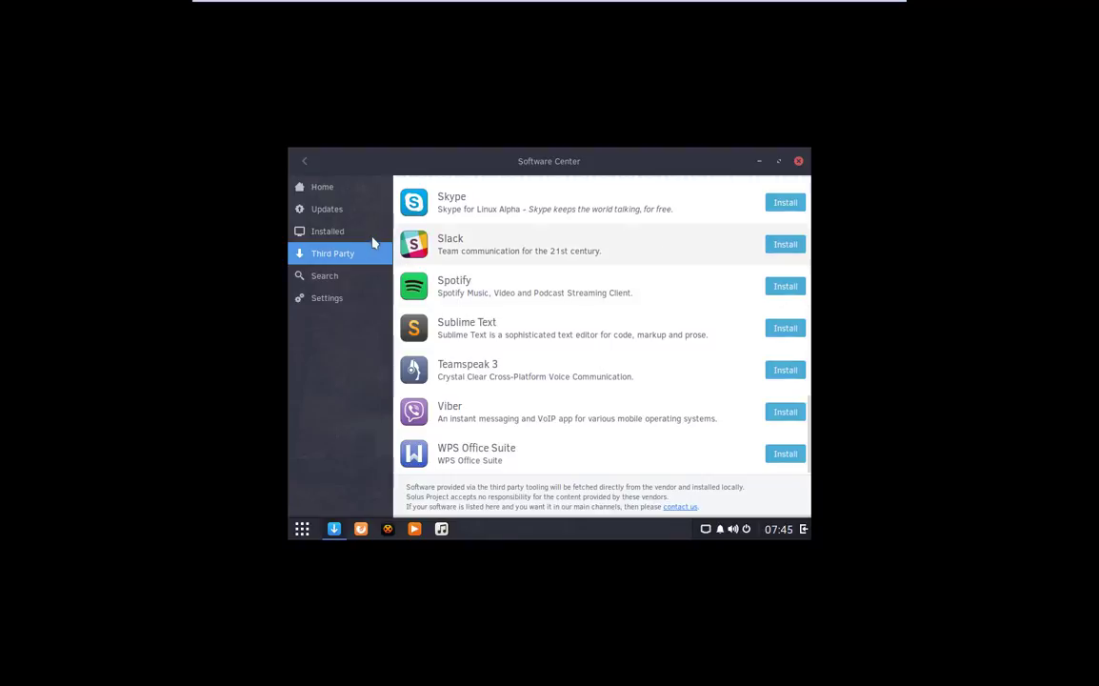
Open the Search page, then switch between the update Settings and Third Party pages.
{"action": "left_click", "coordinate": [363, 277]}
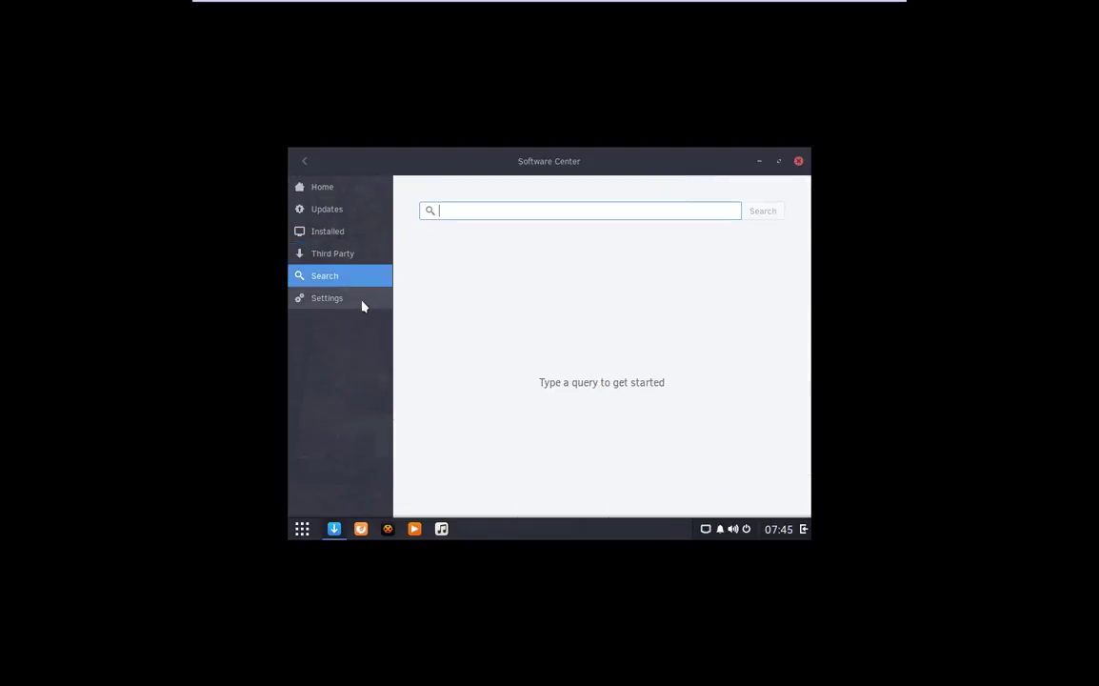
{"action": "left_click", "coordinate": [363, 304]}
{"action": "left_click", "coordinate": [364, 263]}
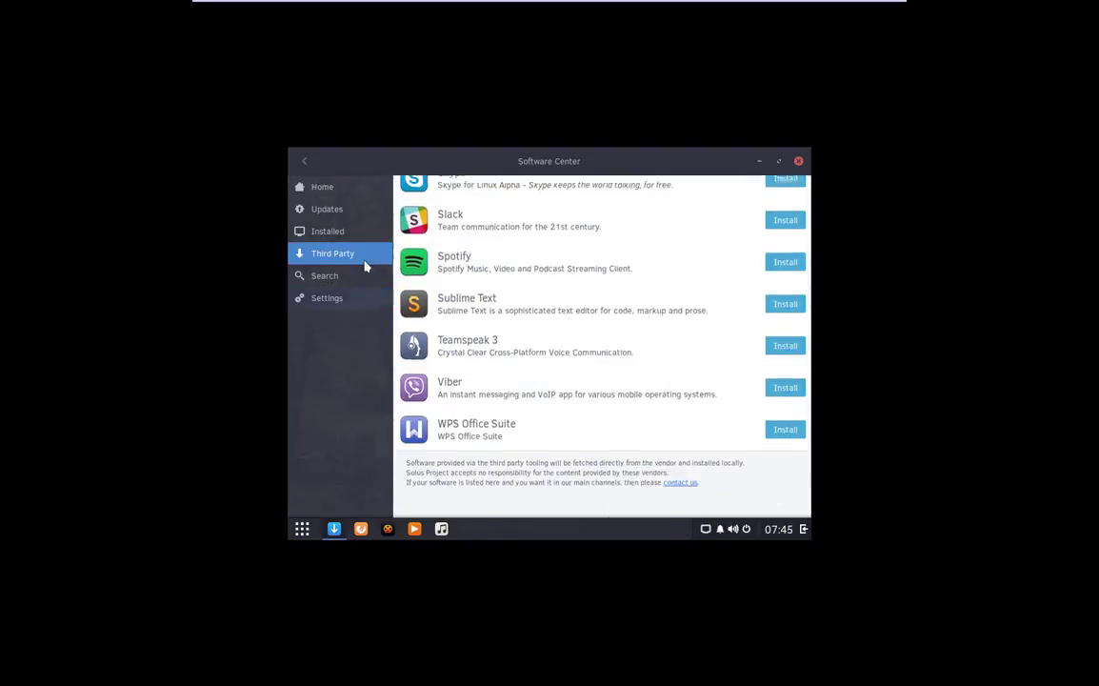
{"action": "left_click", "coordinate": [363, 300]}
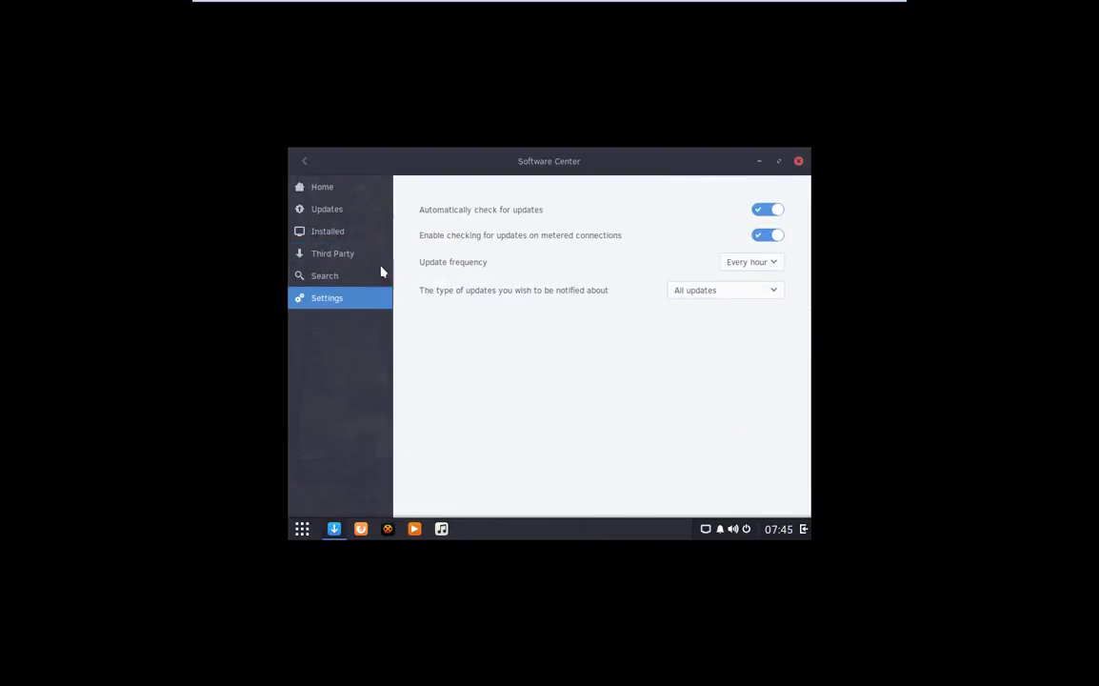
Scroll through the installed packages list, then close the Software Center.
{"action": "left_click", "coordinate": [359, 232]}
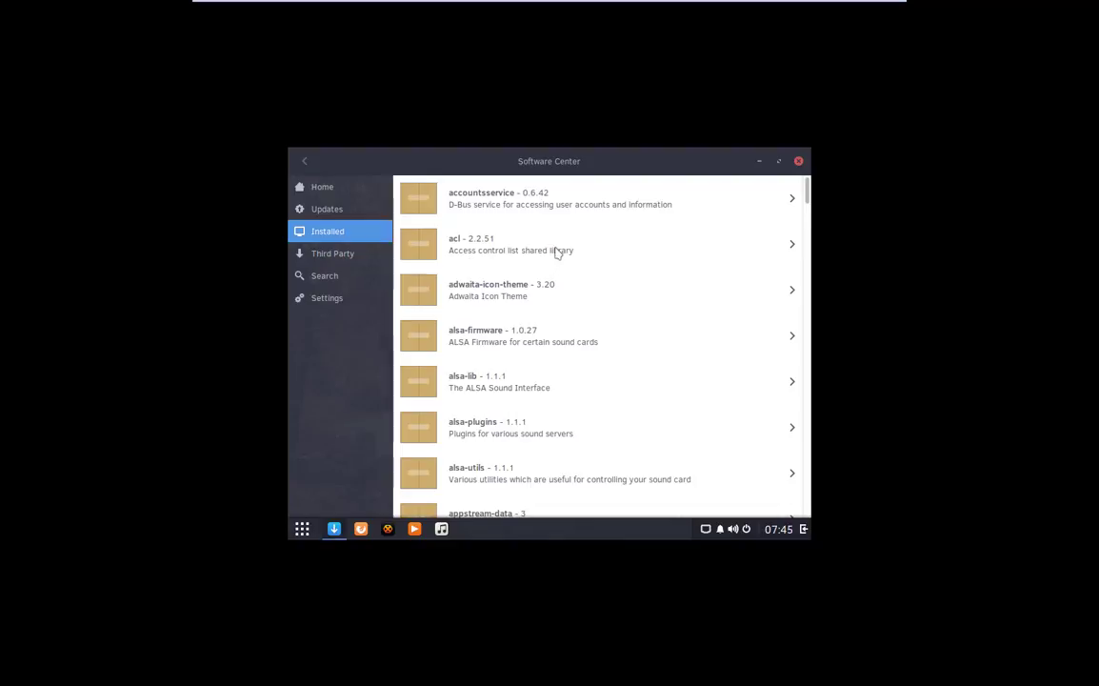
{"action": "scroll", "coordinate": [559, 251], "scroll_direction": "down", "scroll_amount": 5}
{"action": "scroll", "coordinate": [558, 250], "scroll_direction": "up", "scroll_amount": 3}
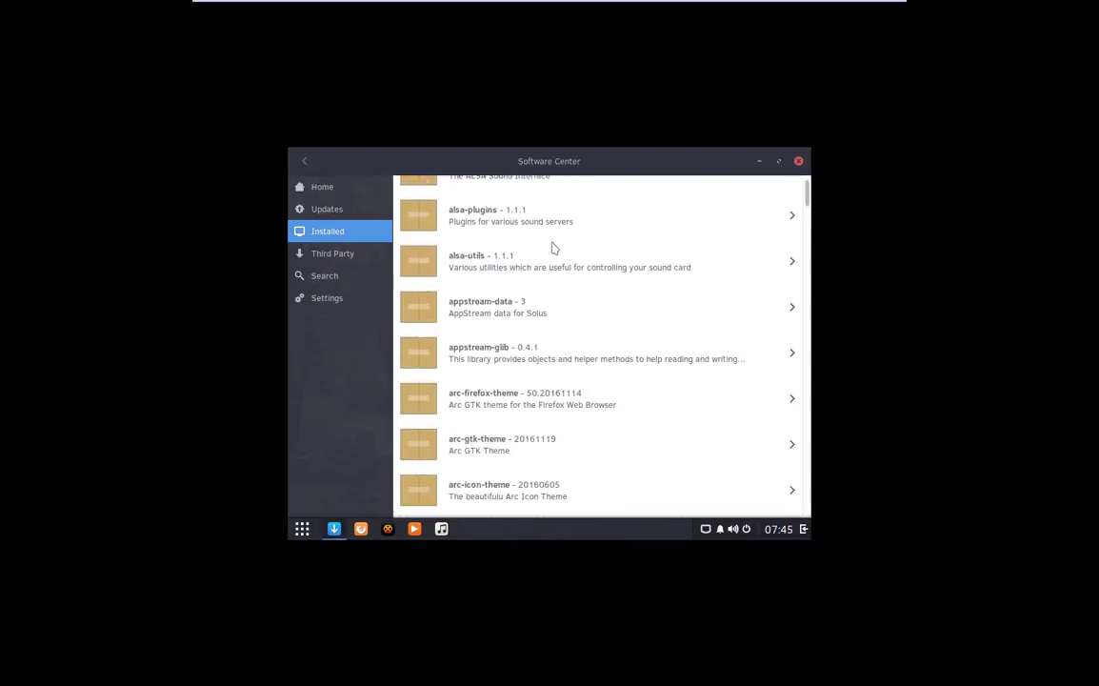
{"action": "left_click", "coordinate": [798, 162]}
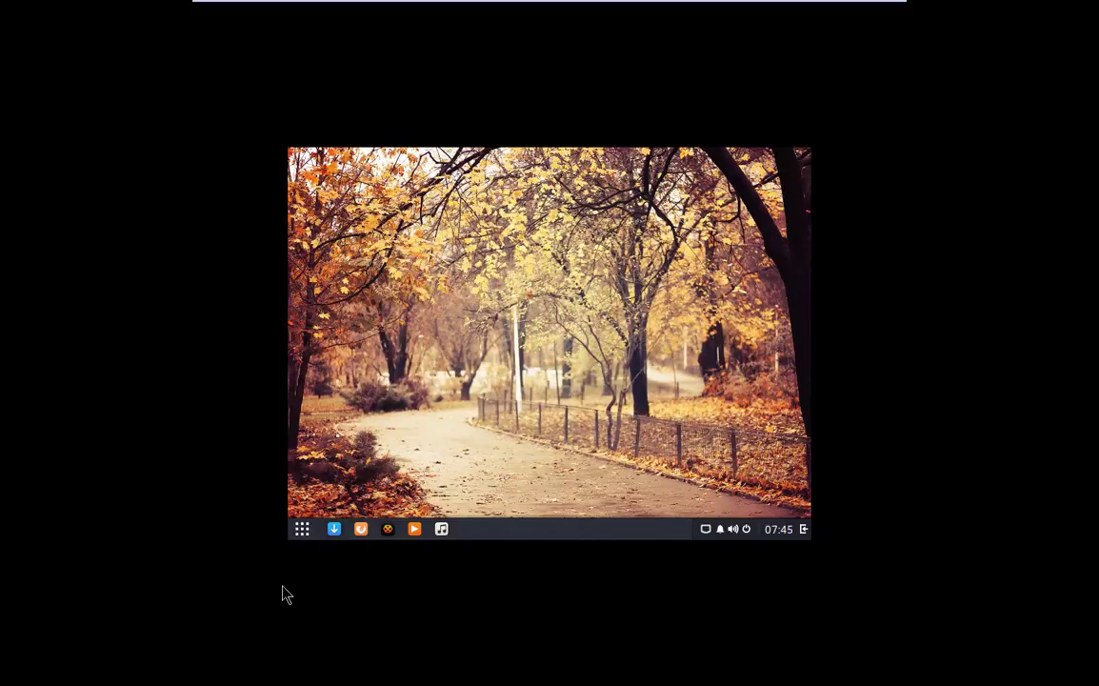
Open and dismiss the applications menu twice, then exit VMware full screen with Ctrl+Alt+Enter.
{"action": "left_click", "coordinate": [304, 531]}
{"action": "key", "text": "Escape"}
{"action": "left_click", "coordinate": [301, 529]}
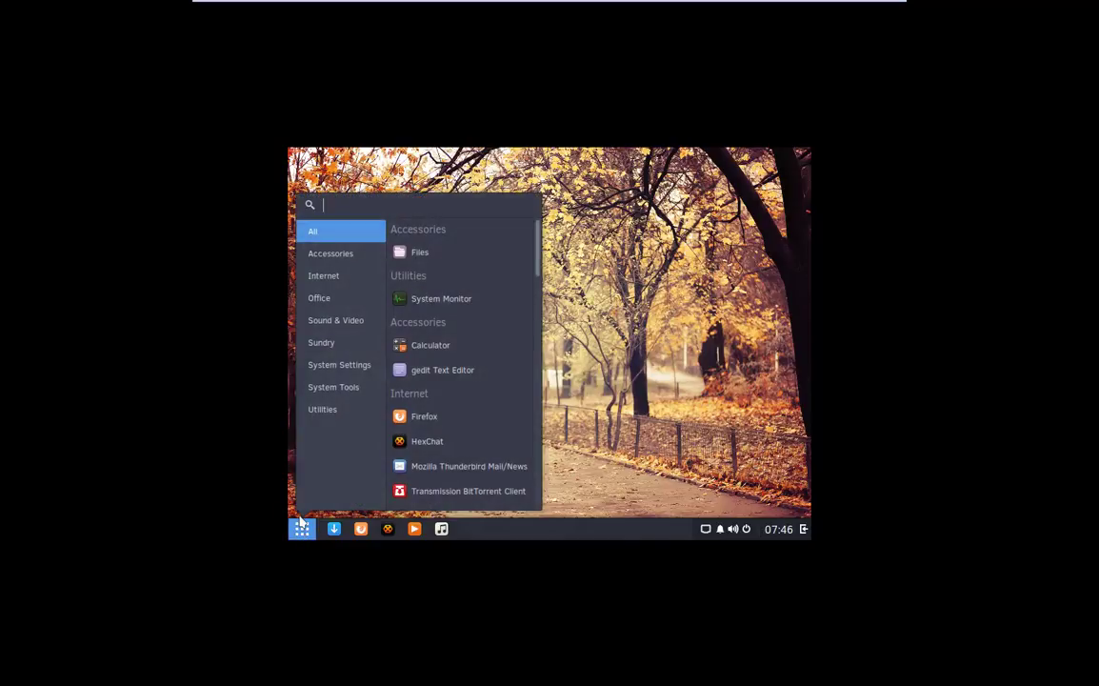
{"action": "left_click", "coordinate": [303, 529]}
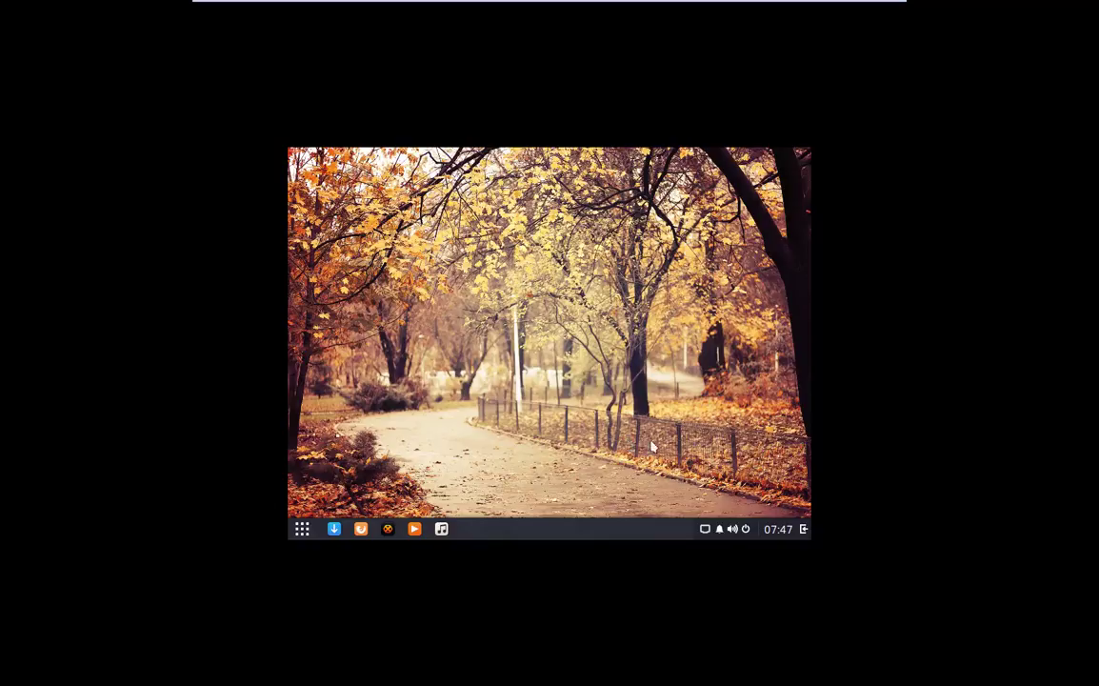
{"action": "key", "text": "ctrl+alt+Return"}
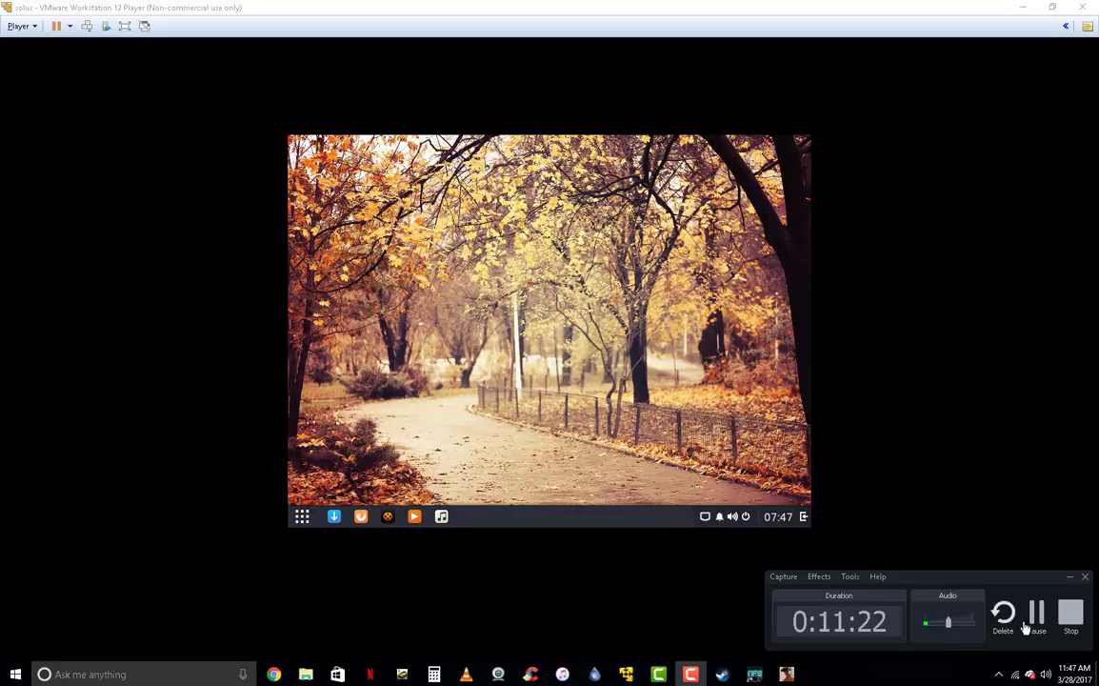